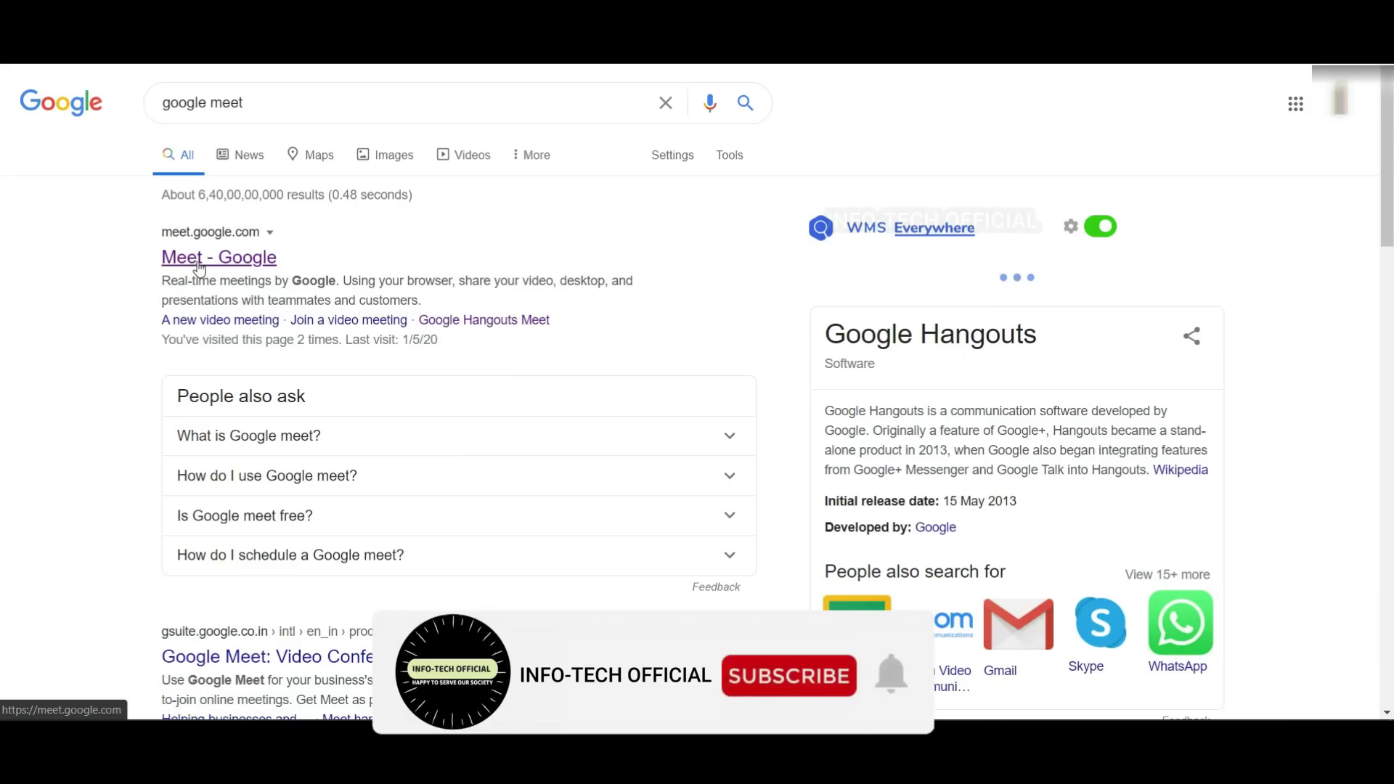
Open Google Meet and start a new meeting nicknamed 'INFO TECH'.
{"action": "left_click", "coordinate": [224, 263]}
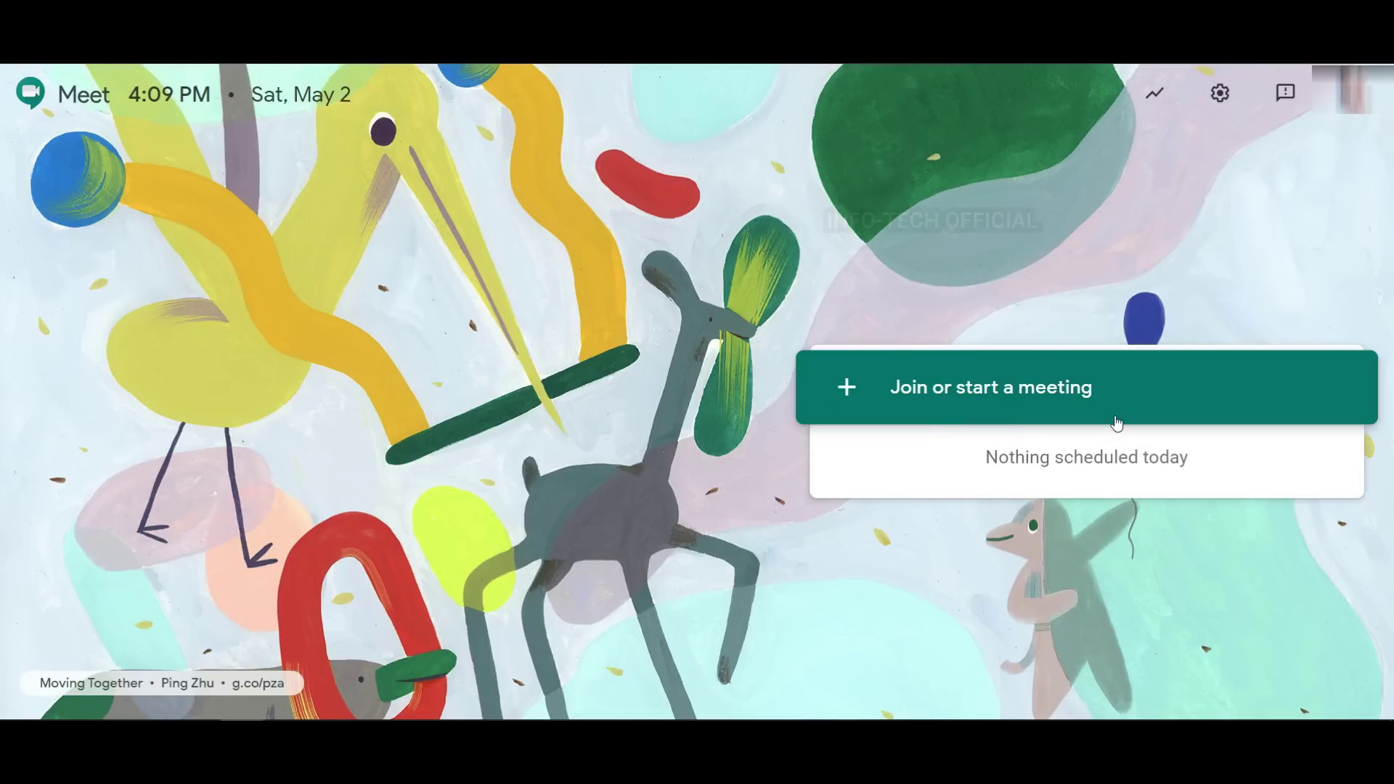
{"action": "left_click", "coordinate": [862, 404]}
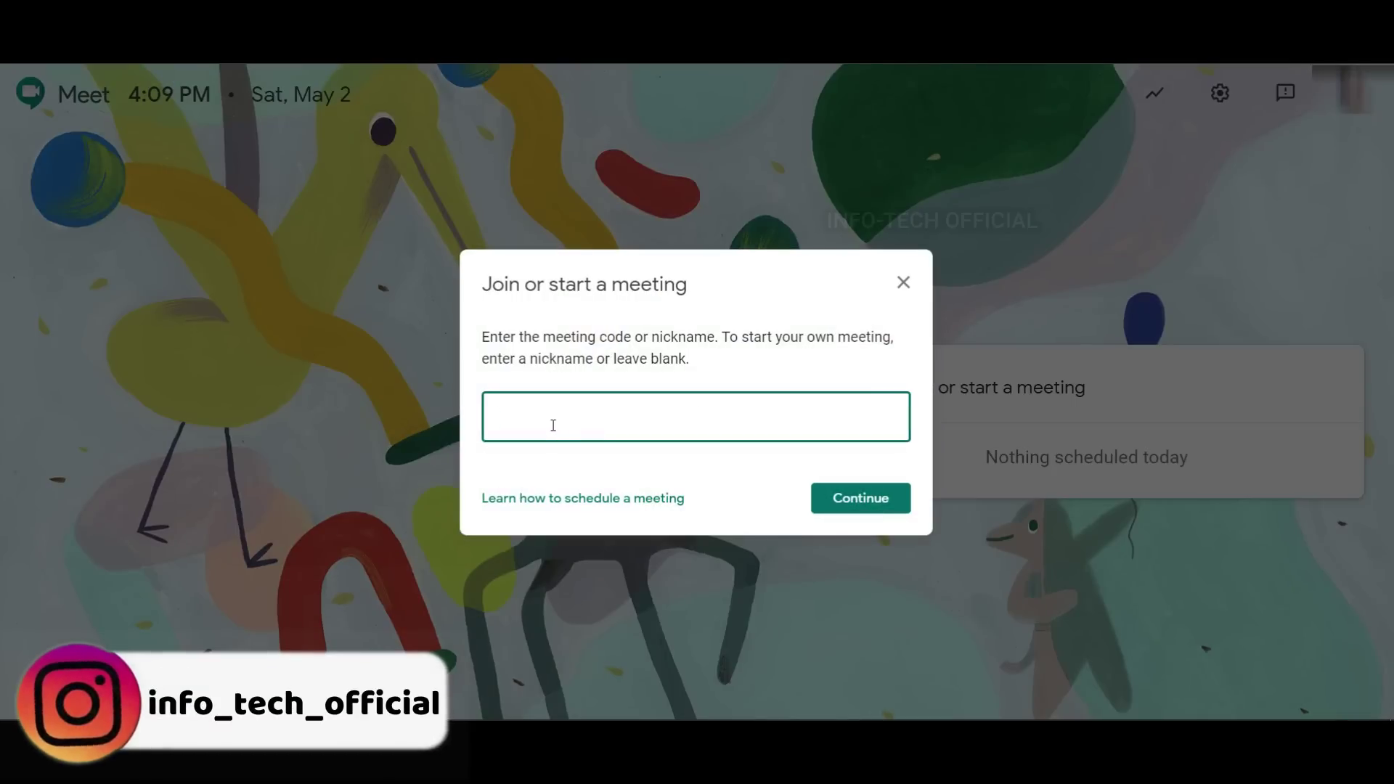
{"action": "left_click", "coordinate": [902, 285]}
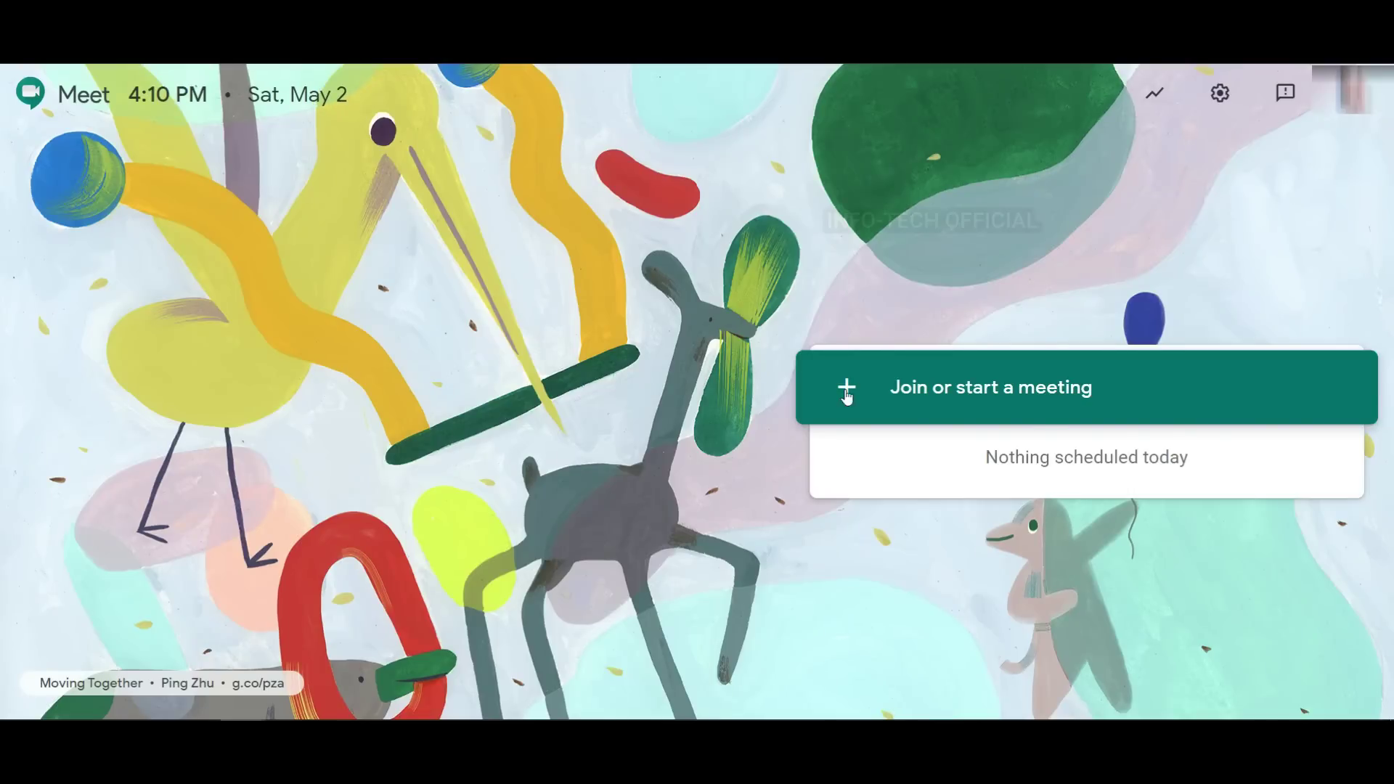
{"action": "left_click", "coordinate": [893, 387]}
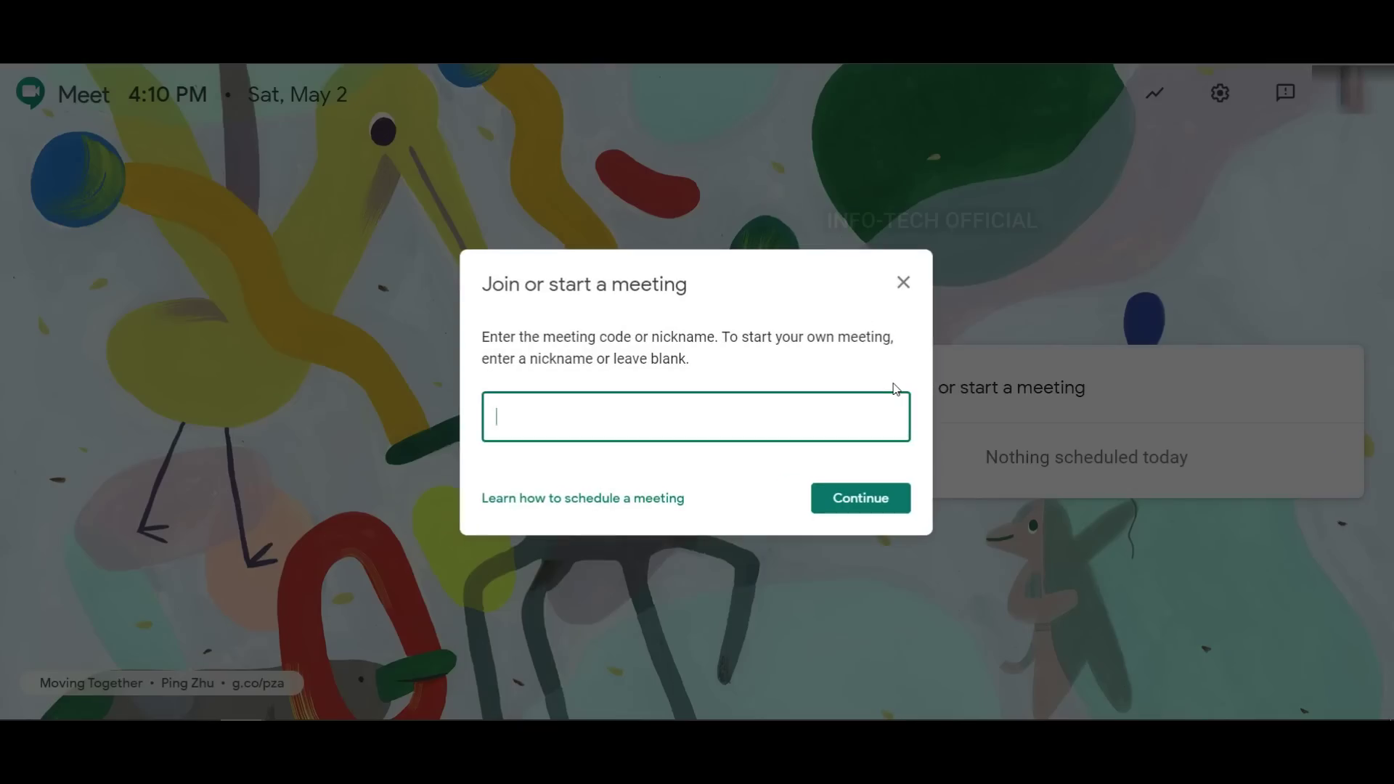
{"action": "type", "text": "INFO TECH"}
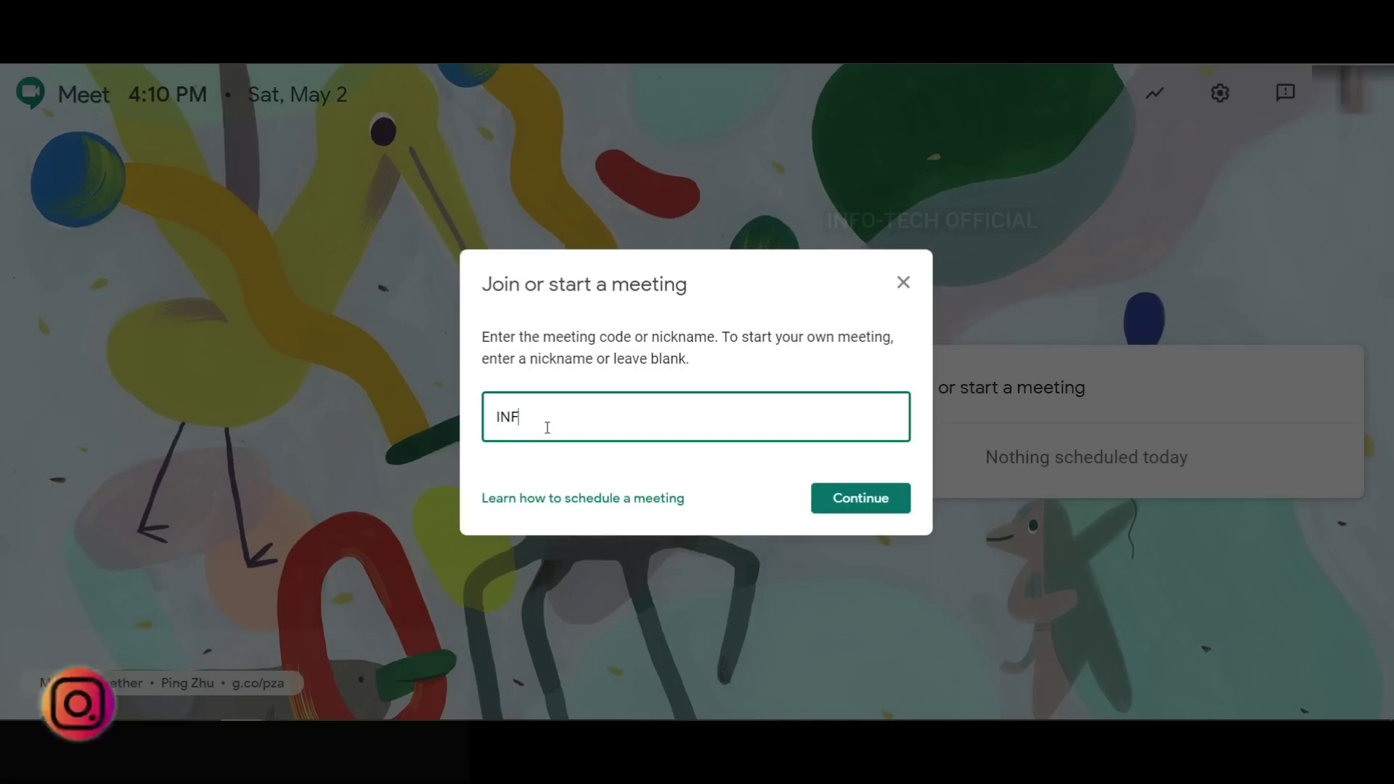
{"action": "left_click", "coordinate": [887, 499]}
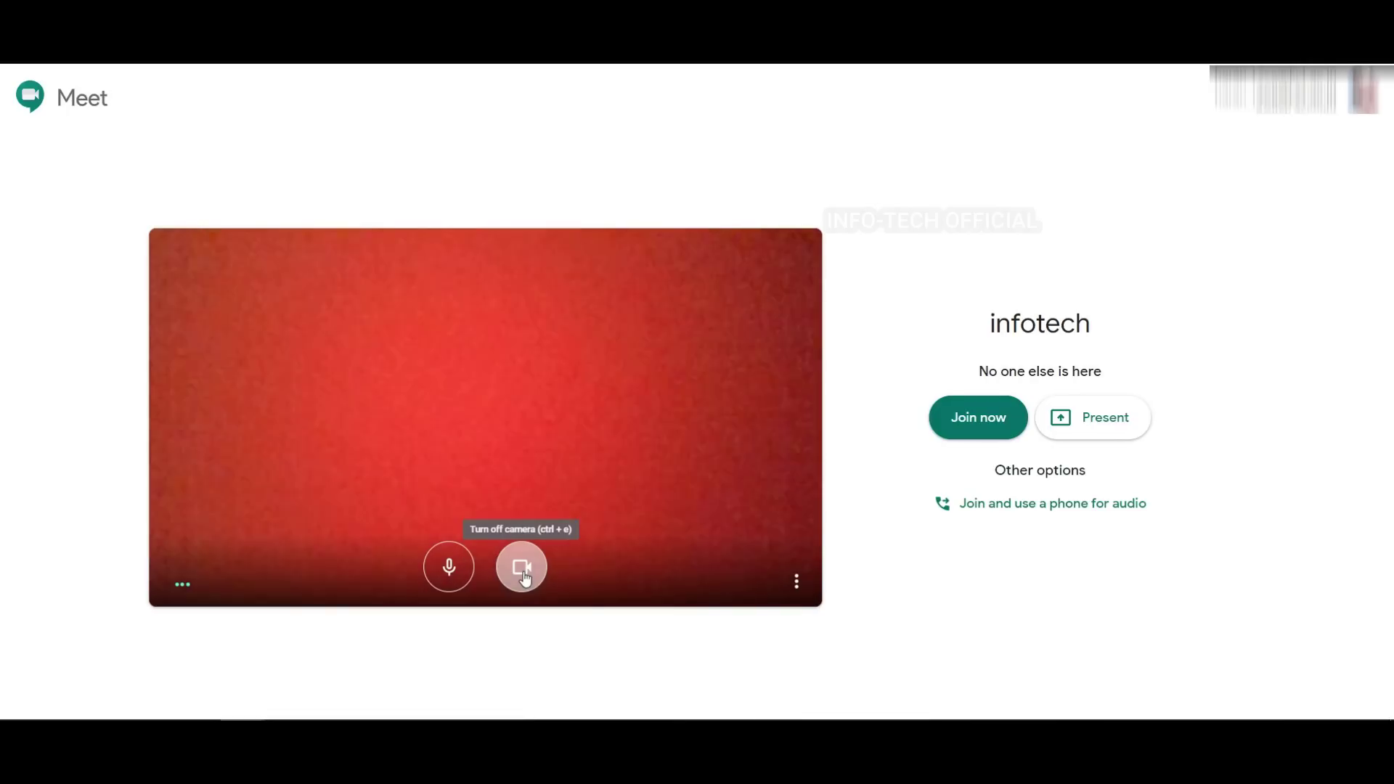
Turn off the camera and mute the microphone on the infotech pre-join screen.
{"action": "left_click", "coordinate": [523, 570]}
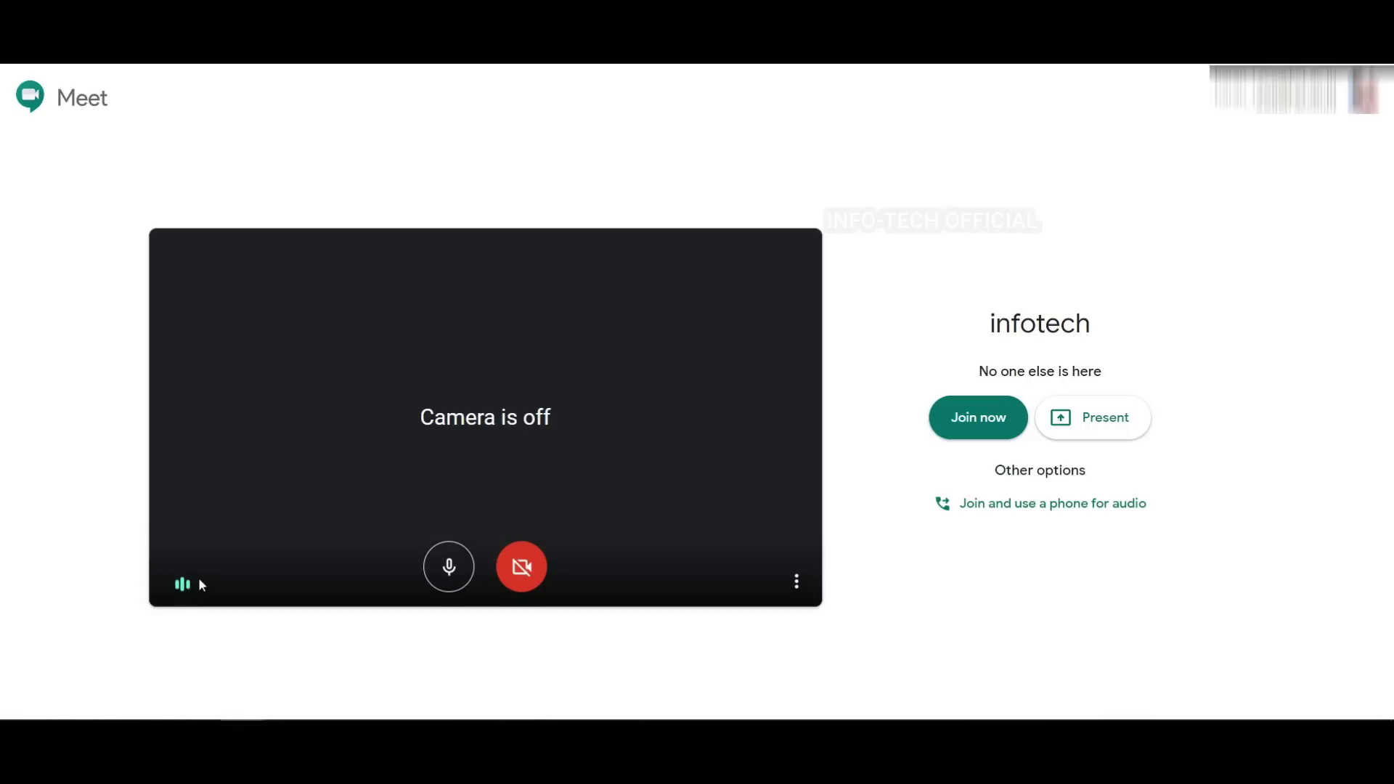
{"action": "left_click", "coordinate": [466, 577]}
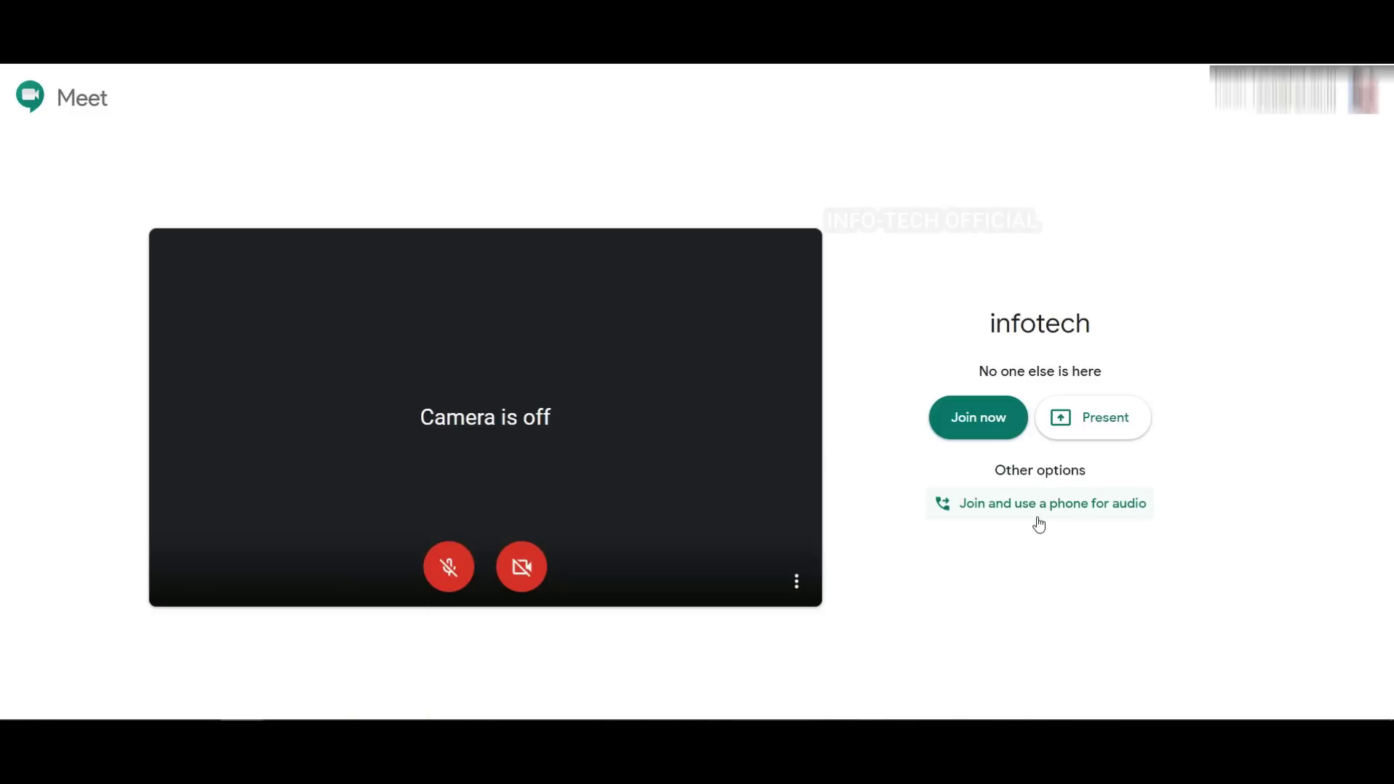
{"action": "left_click", "coordinate": [796, 581]}
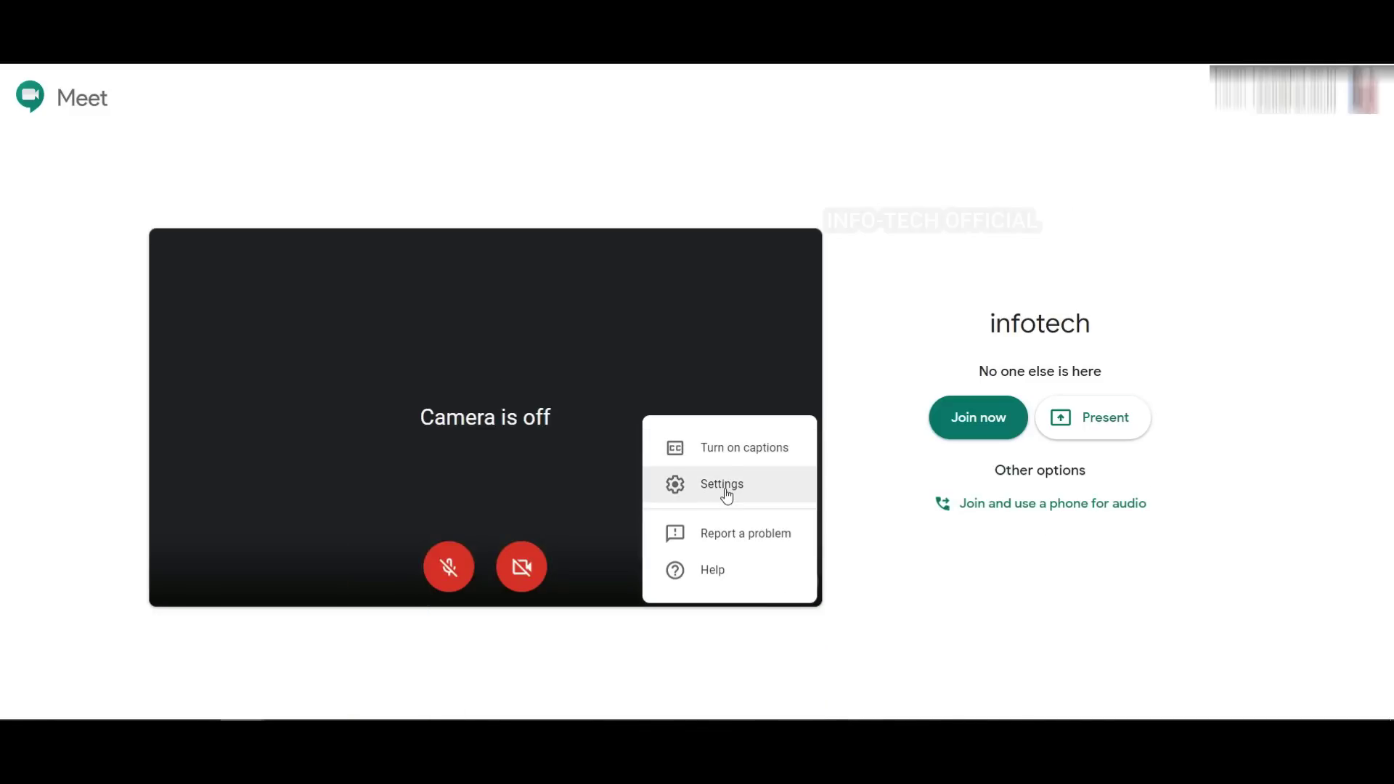
{"action": "left_click", "coordinate": [723, 484]}
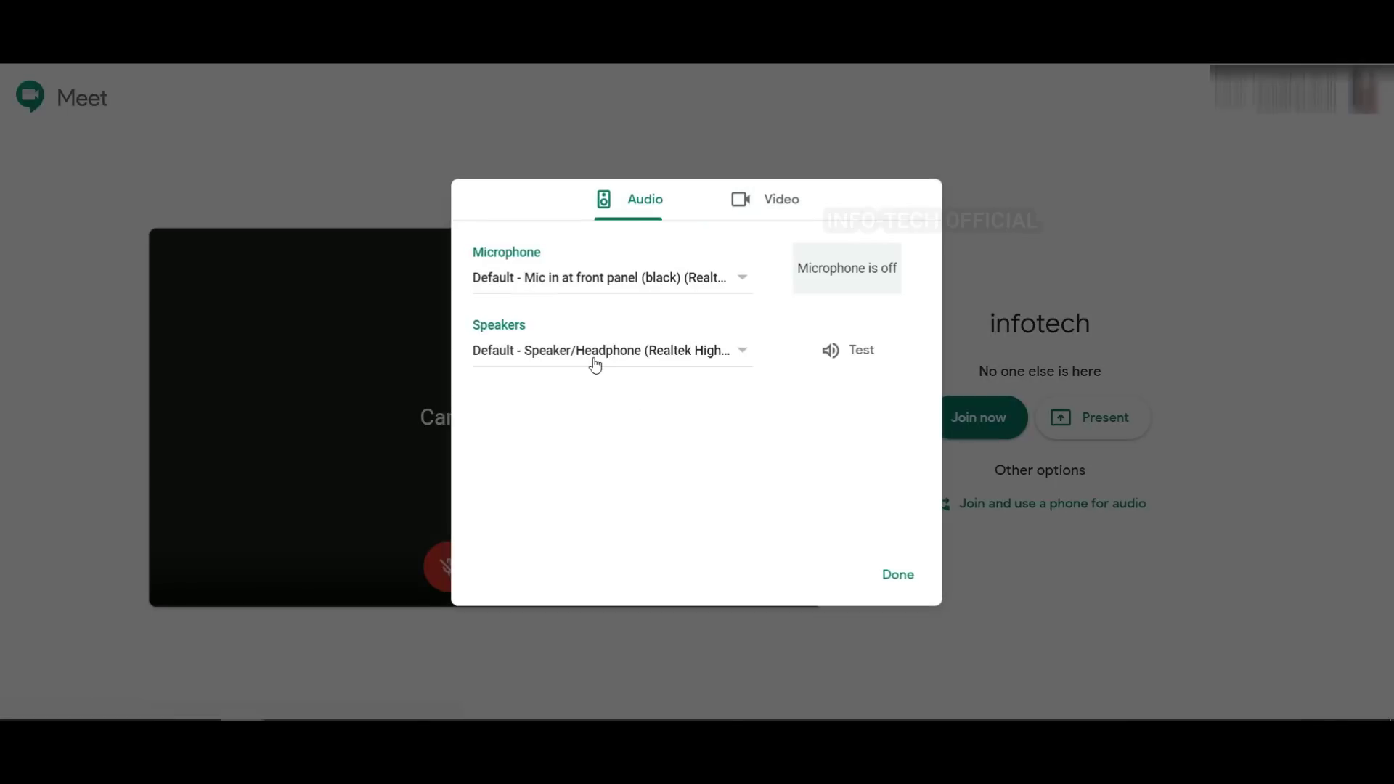
{"action": "left_click", "coordinate": [724, 272]}
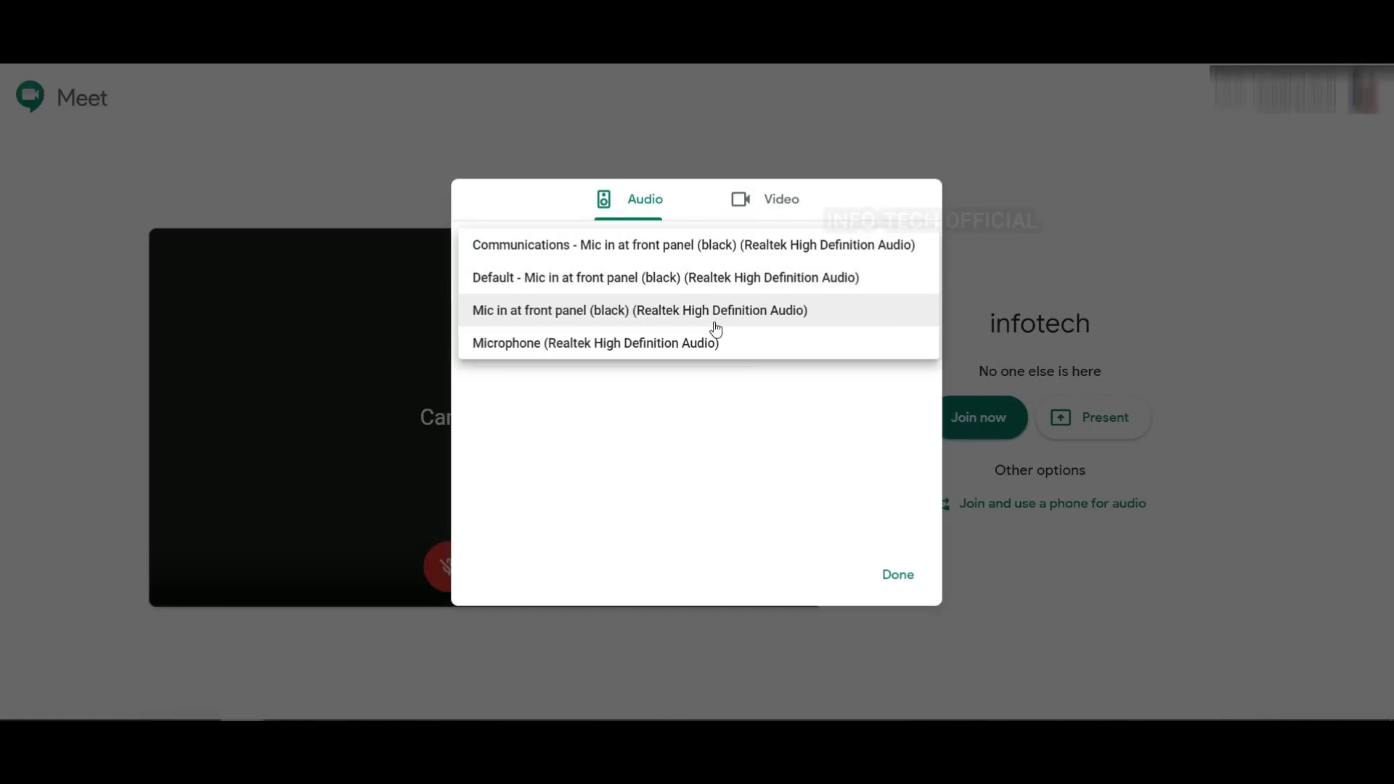
{"action": "left_click", "coordinate": [663, 395]}
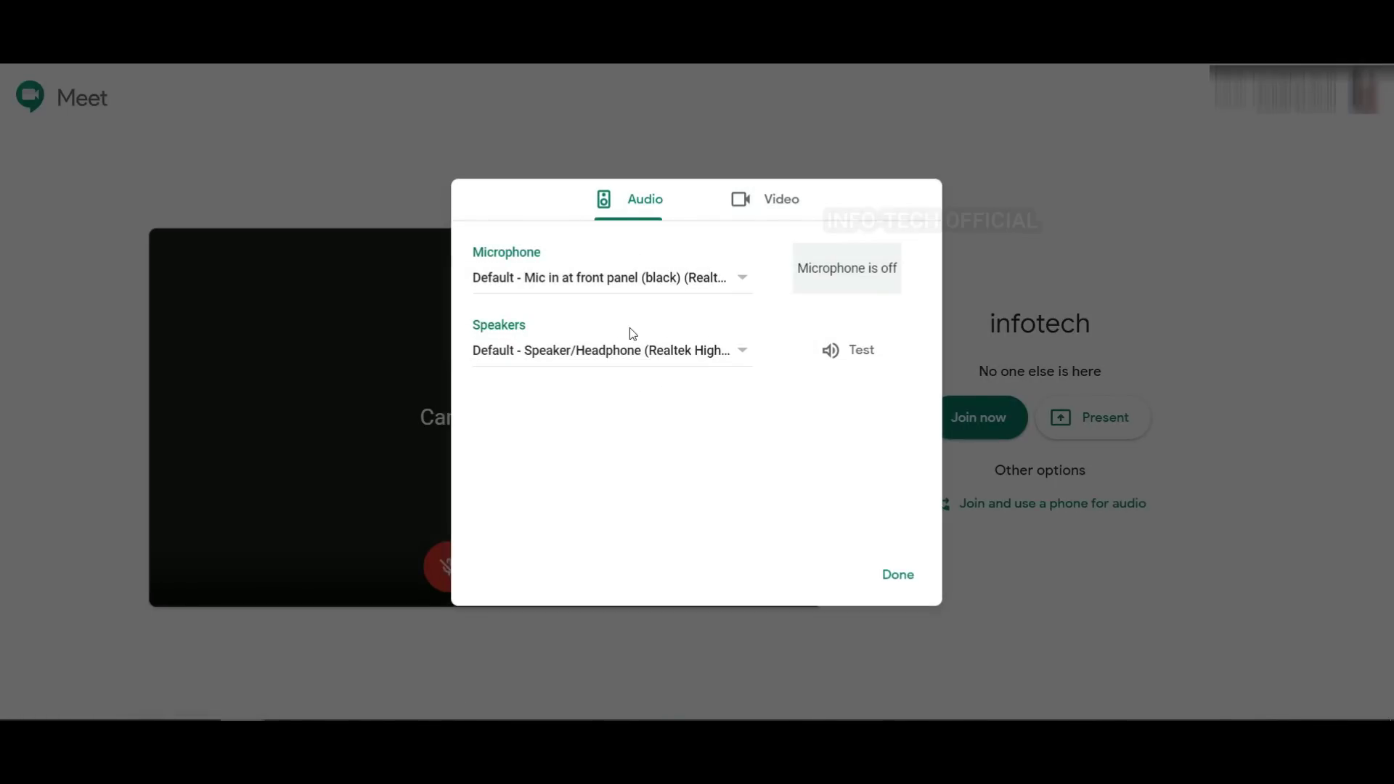
{"action": "left_click", "coordinate": [632, 349]}
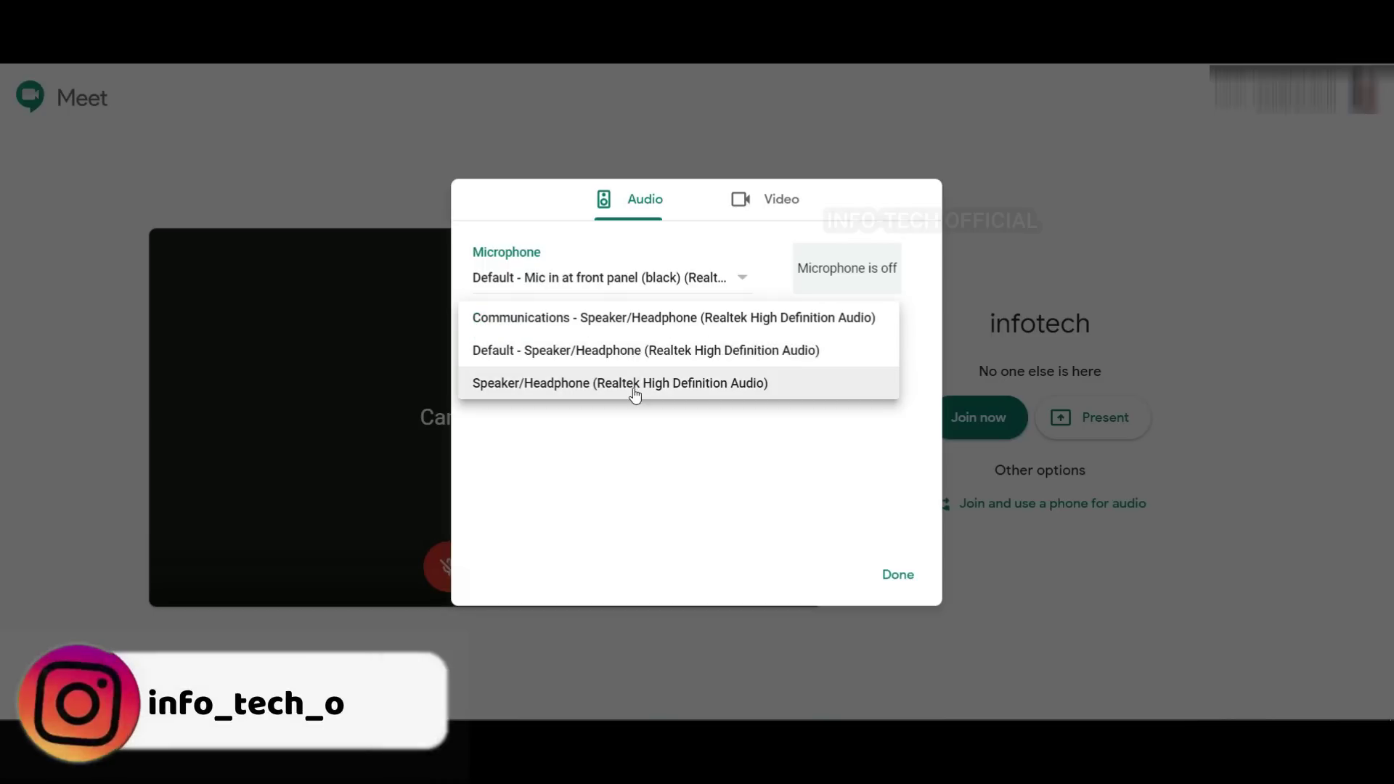
{"action": "left_click", "coordinate": [619, 460]}
{"action": "left_click", "coordinate": [835, 362]}
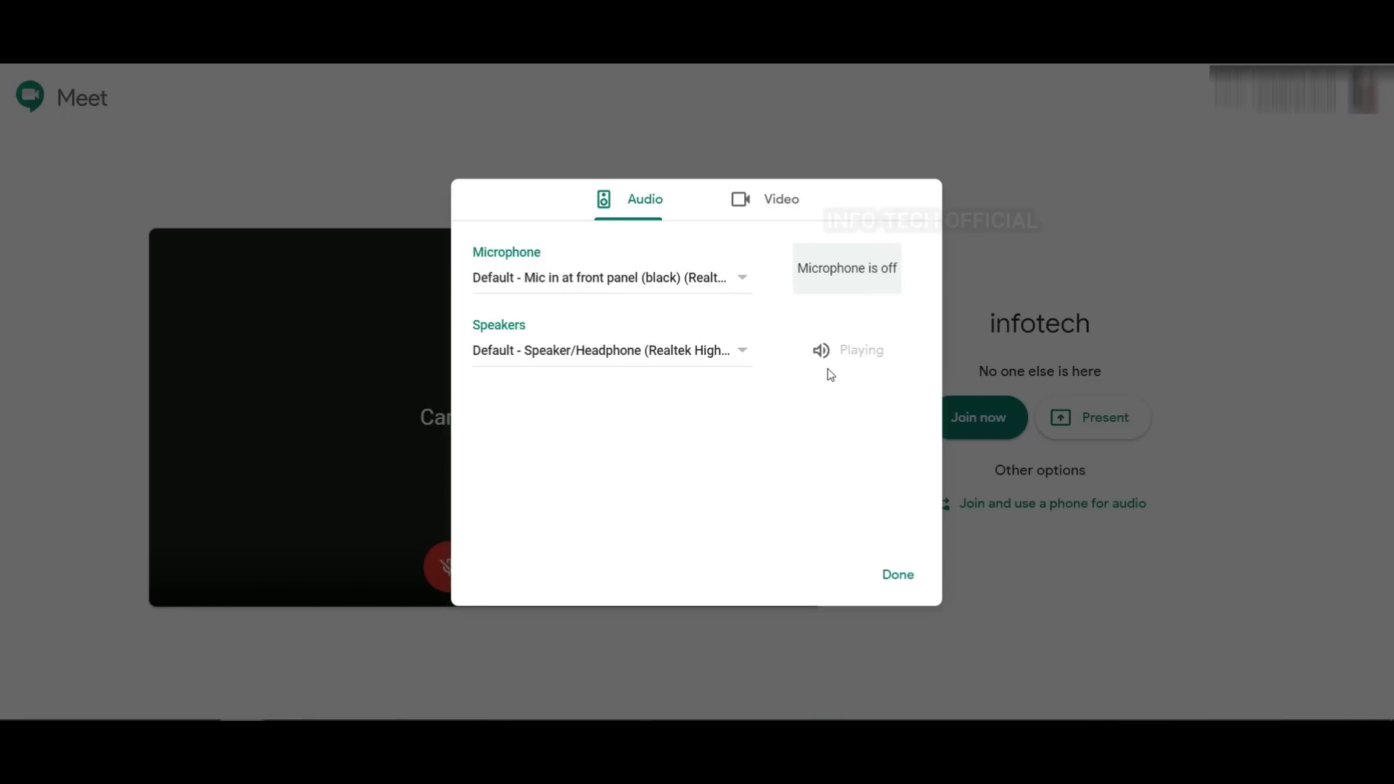
{"action": "left_click", "coordinate": [777, 208]}
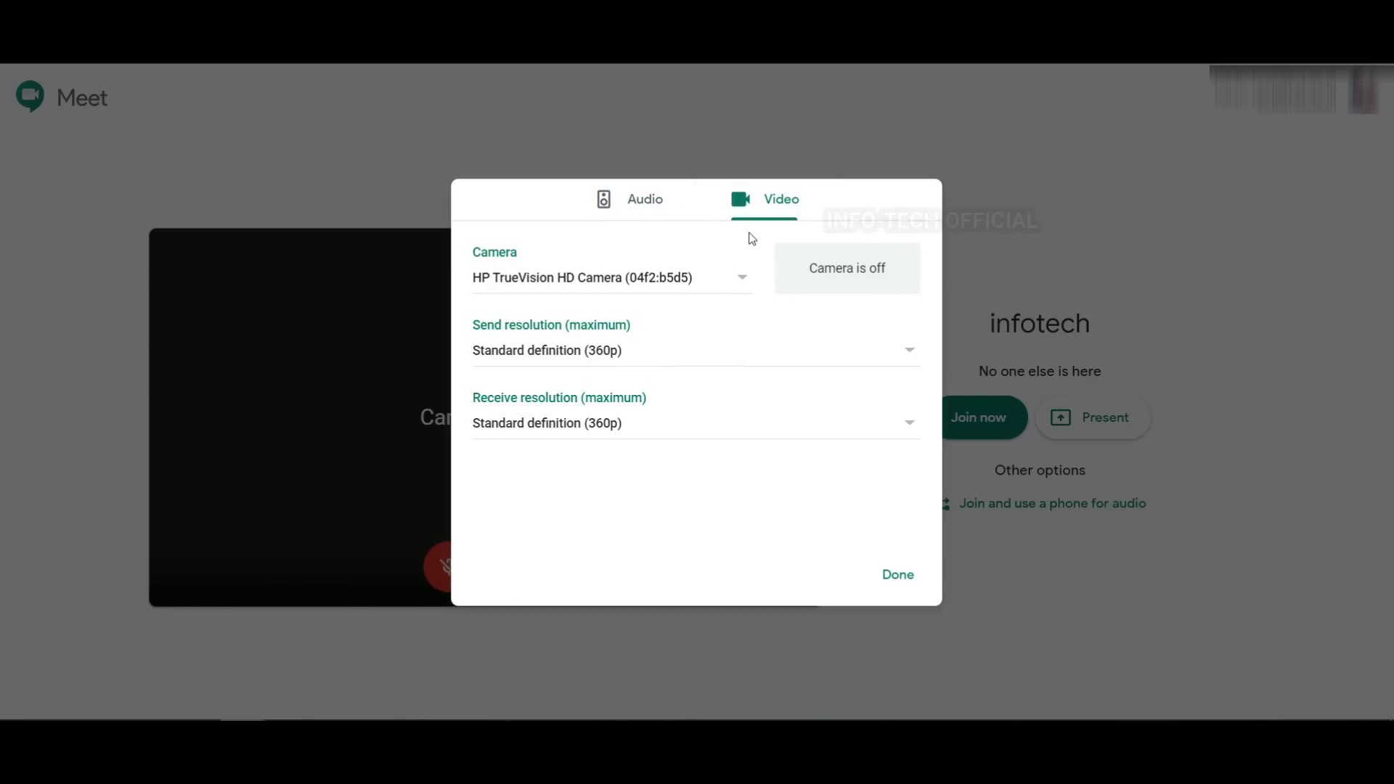
{"action": "left_click", "coordinate": [904, 589]}
{"action": "left_click", "coordinate": [802, 590]}
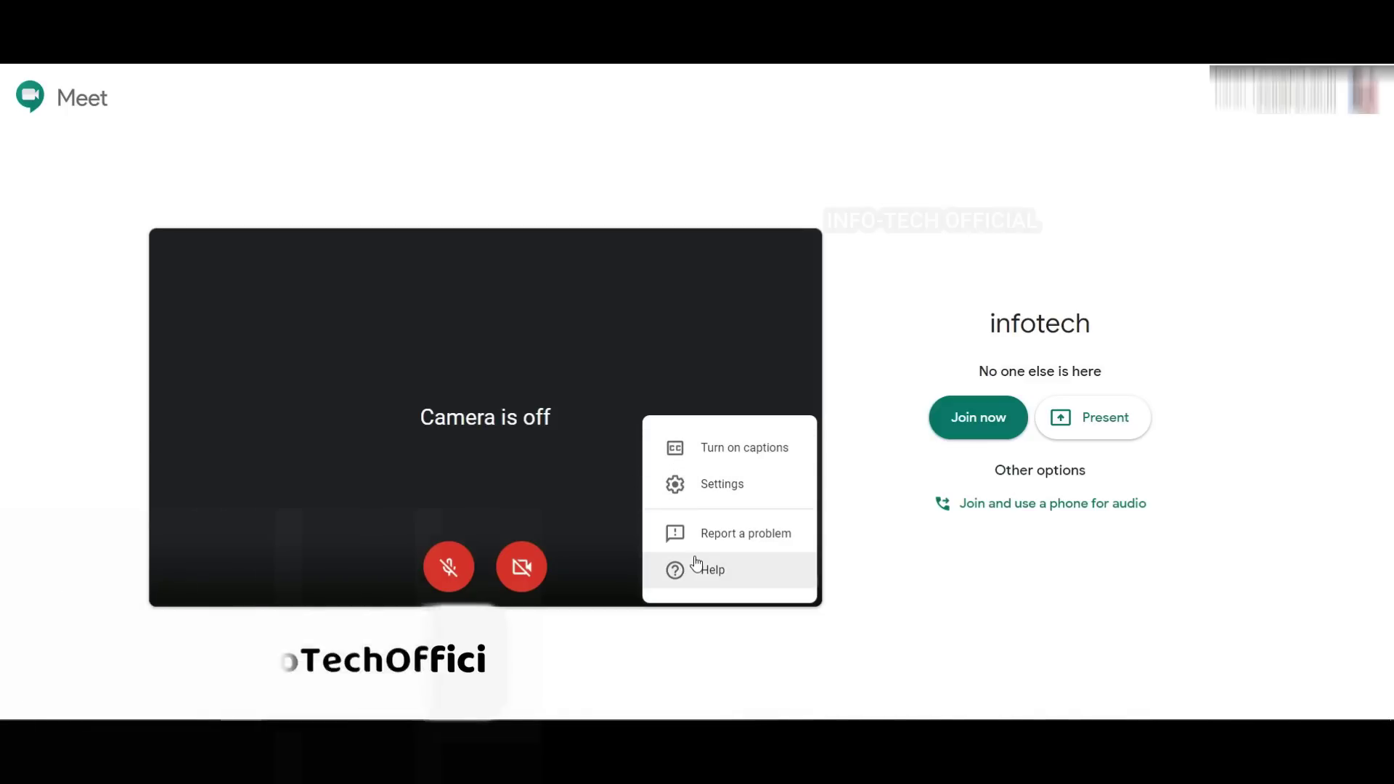
Dismiss the options prompt and join the infotech meeting.
{"action": "left_click", "coordinate": [542, 512]}
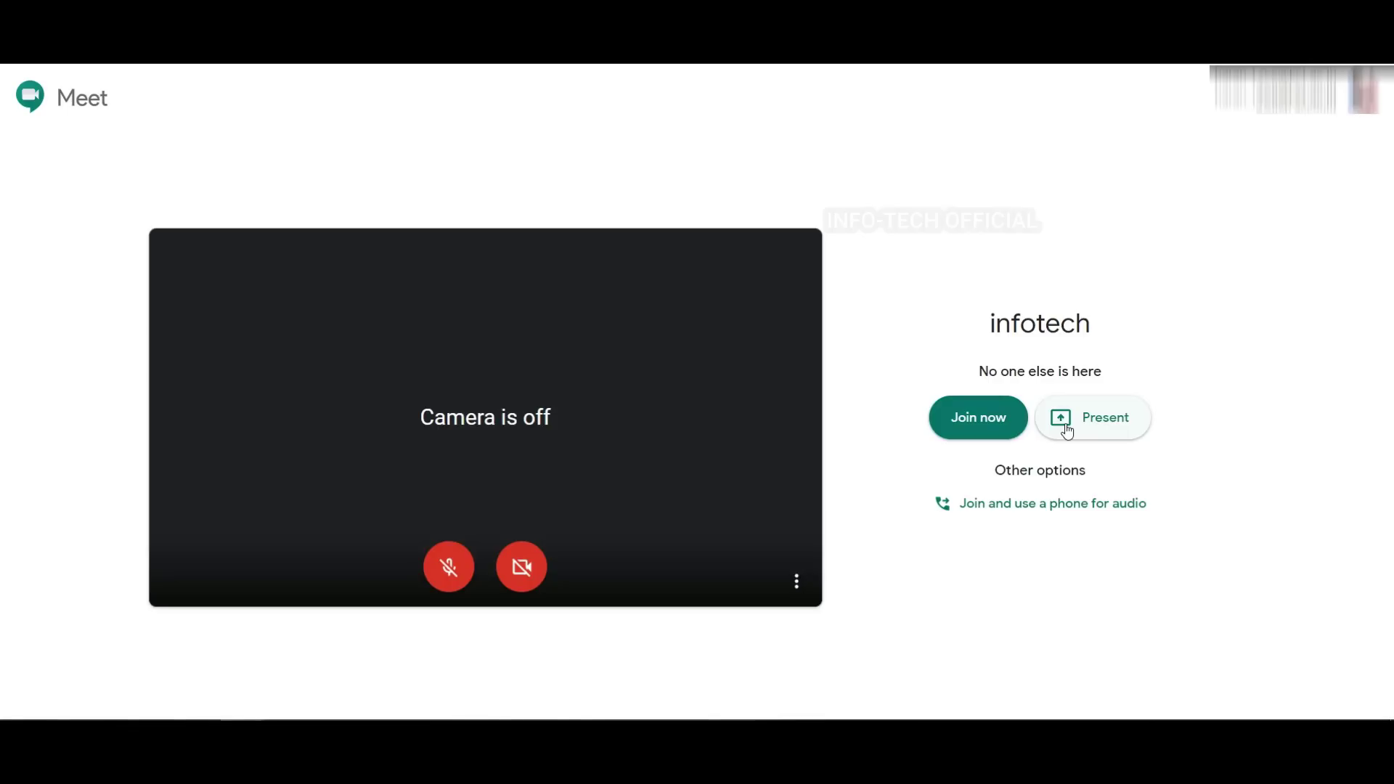
{"action": "left_click", "coordinate": [988, 415]}
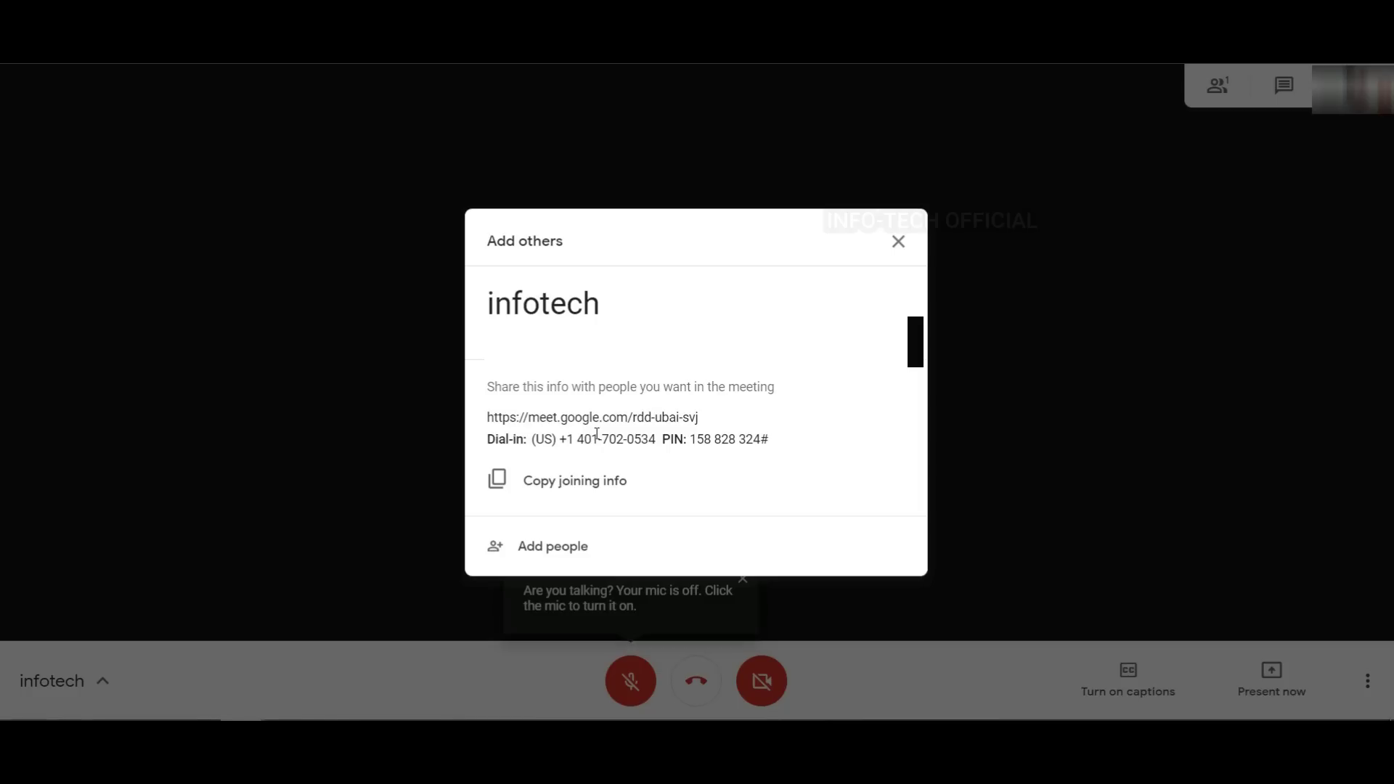
Copy the infotech joining info, check Add people and Details, then close the panel.
{"action": "left_click", "coordinate": [497, 488]}
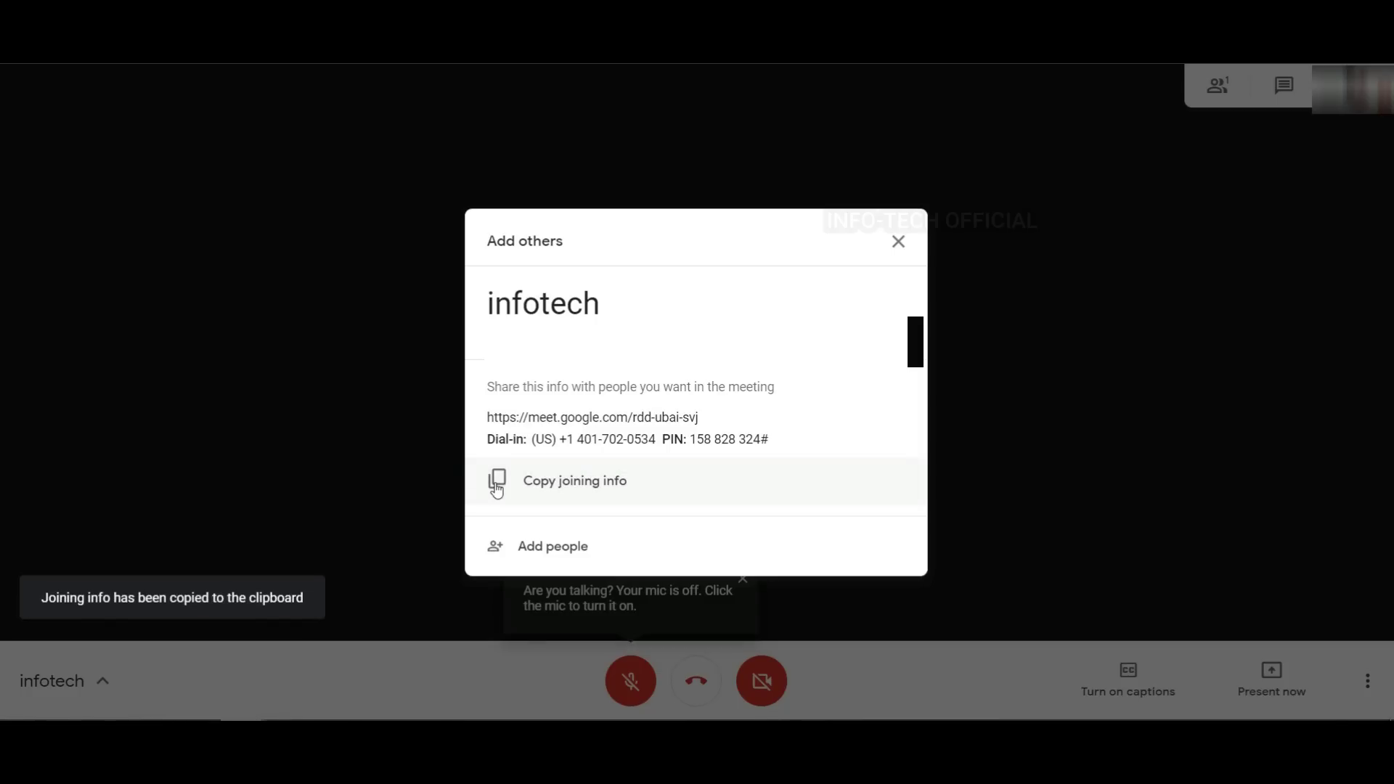
{"action": "left_click", "coordinate": [496, 551]}
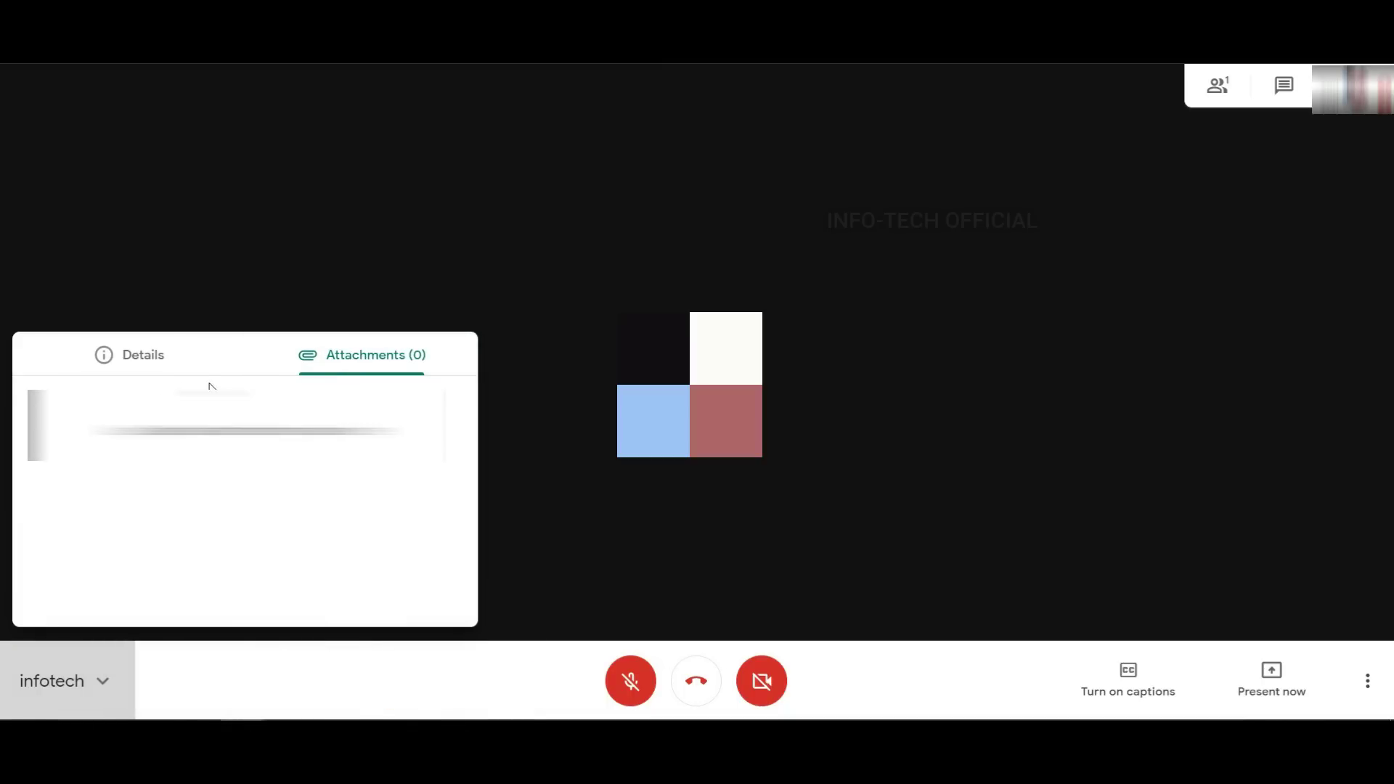
{"action": "left_click", "coordinate": [126, 355]}
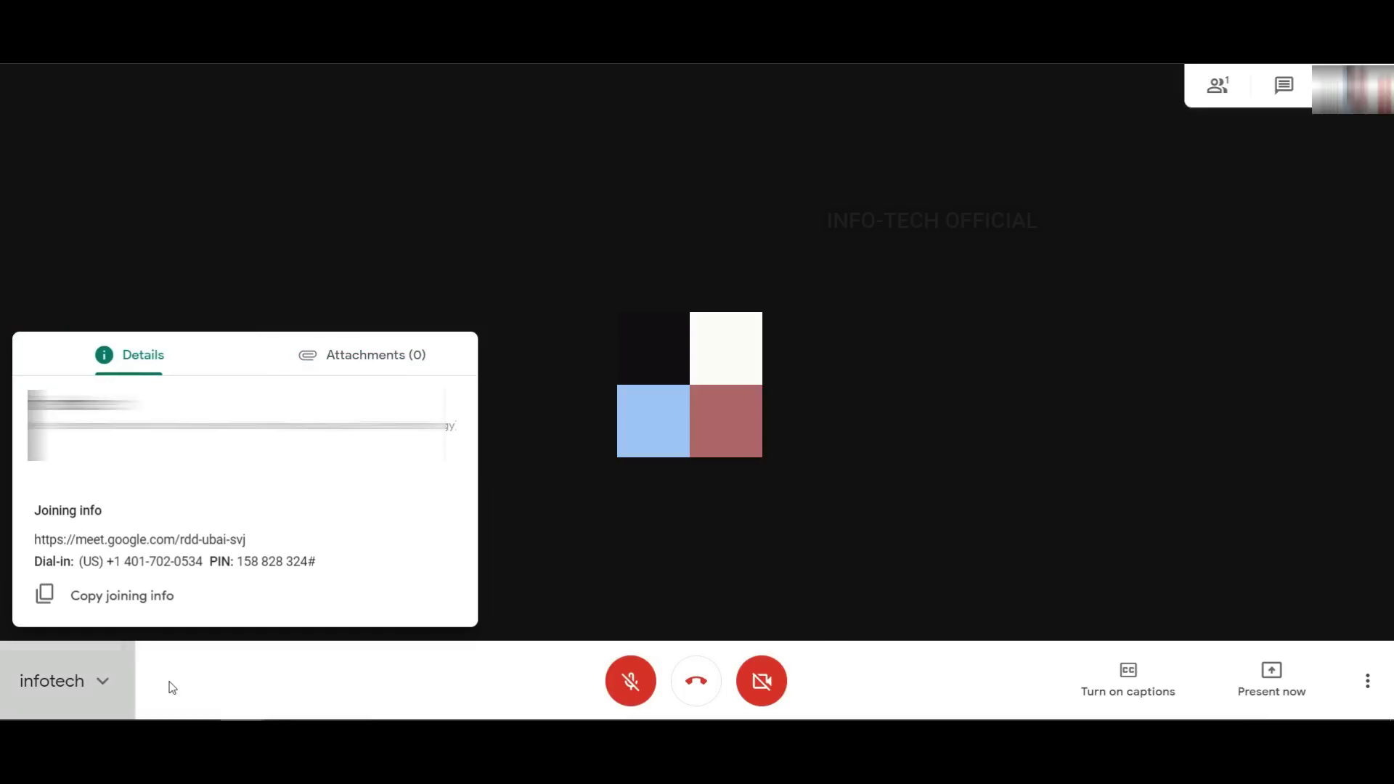
{"action": "left_click", "coordinate": [177, 687]}
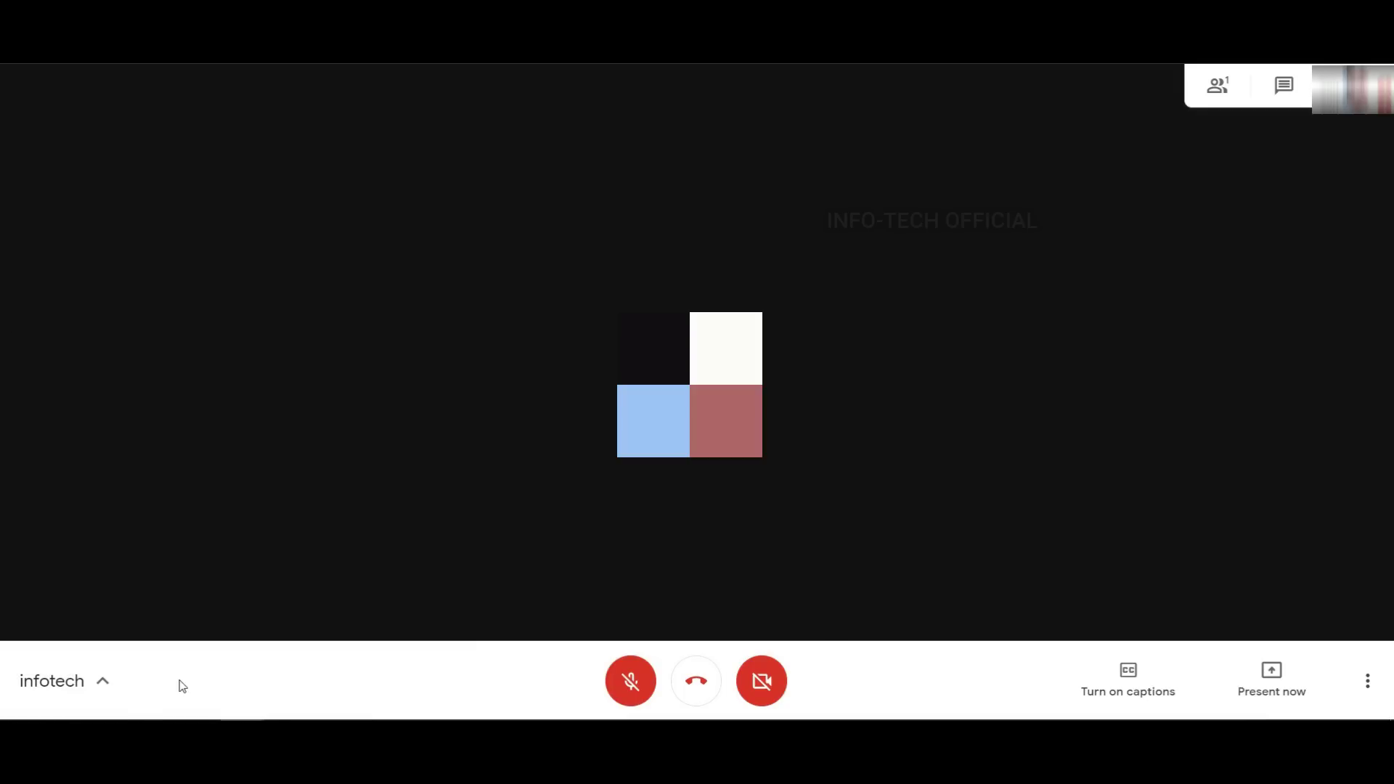
Switch the mic and live captions on and back off, then show More options.
{"action": "left_click", "coordinate": [631, 682]}
{"action": "left_click", "coordinate": [631, 682]}
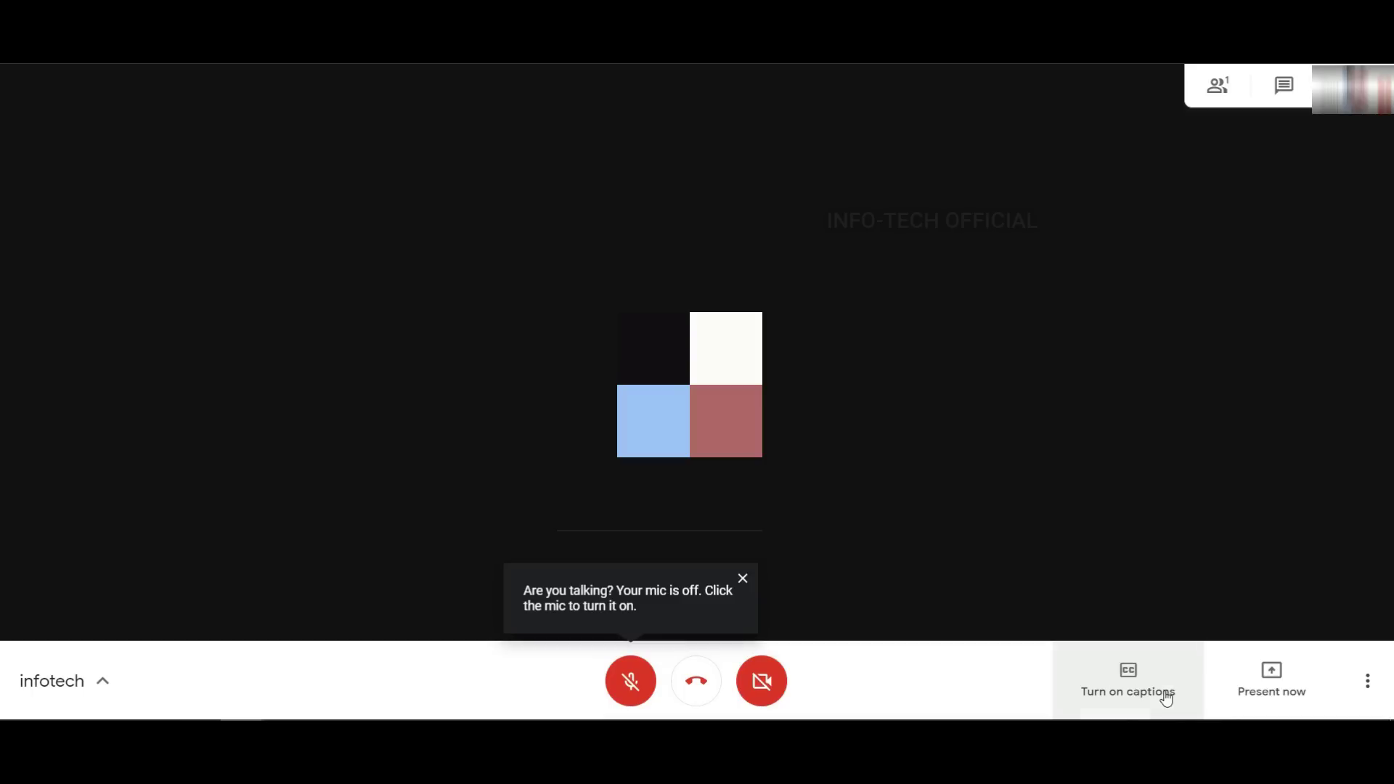
{"action": "left_click", "coordinate": [1134, 683]}
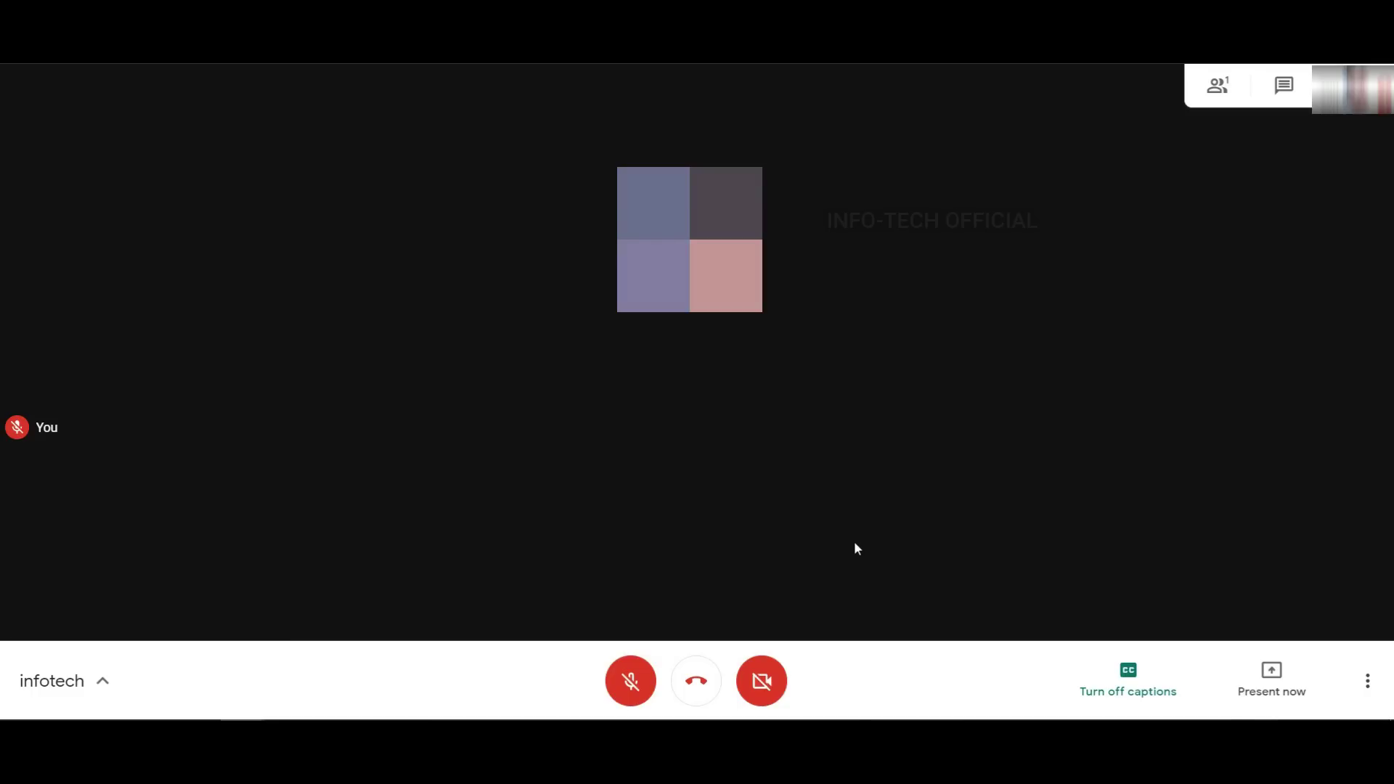
{"action": "left_click", "coordinate": [1129, 681]}
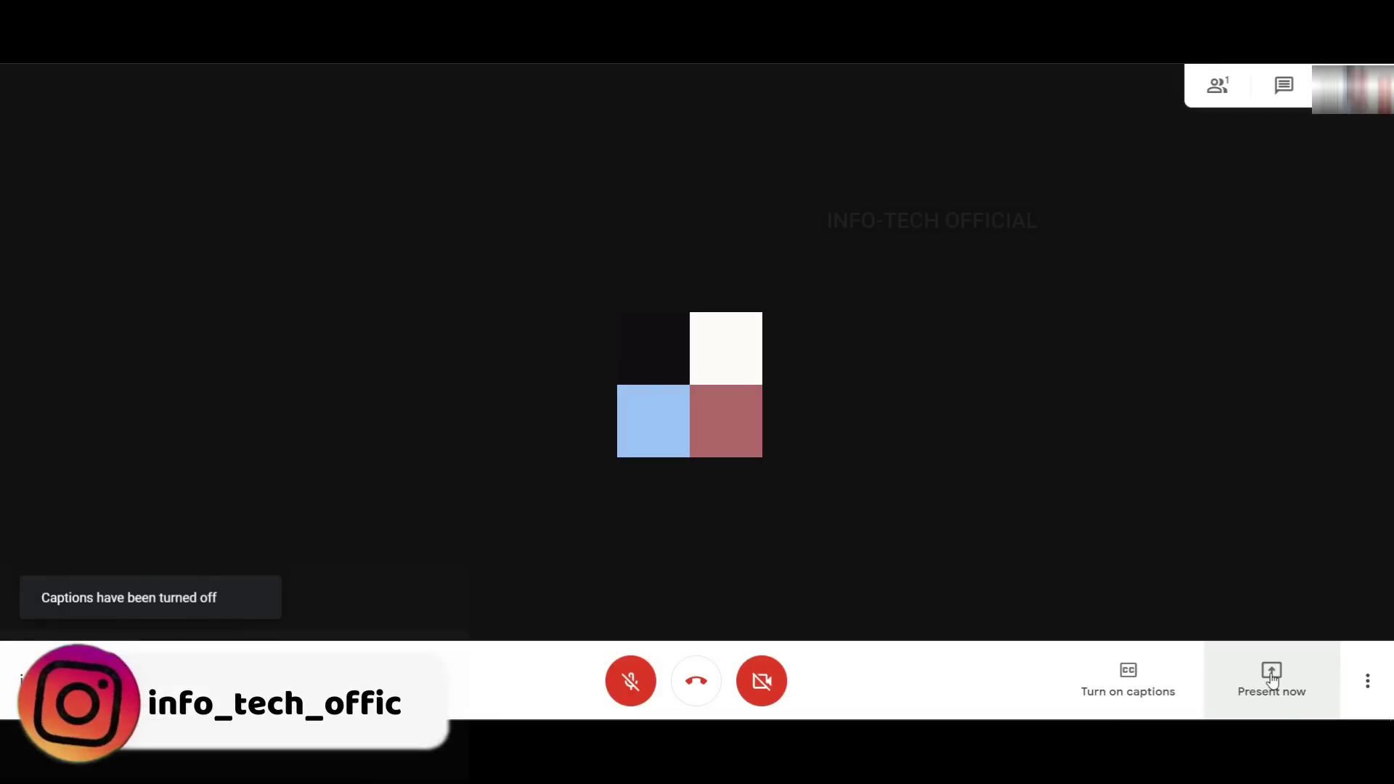
{"action": "left_click", "coordinate": [1376, 694]}
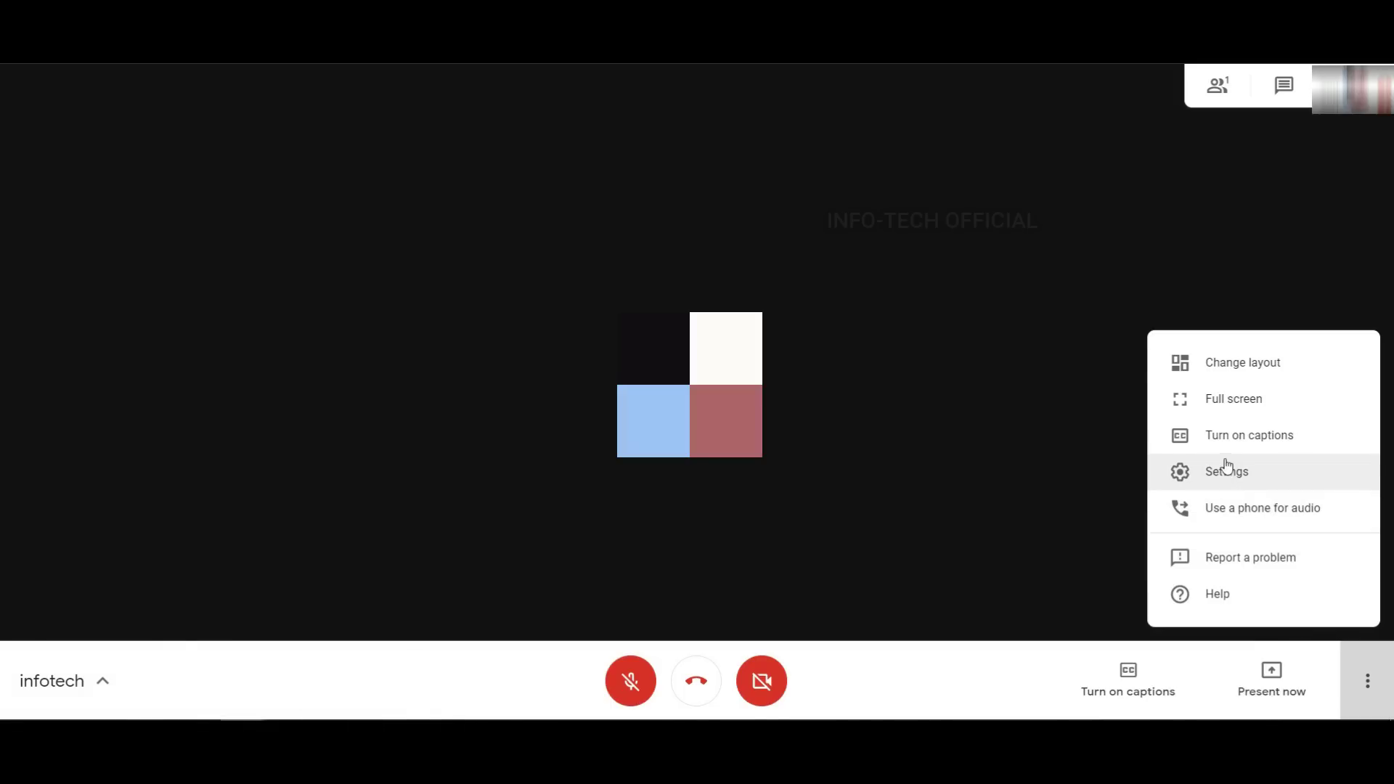
Check the meeting layout choices, then bring up More options again.
{"action": "left_click", "coordinate": [1224, 361]}
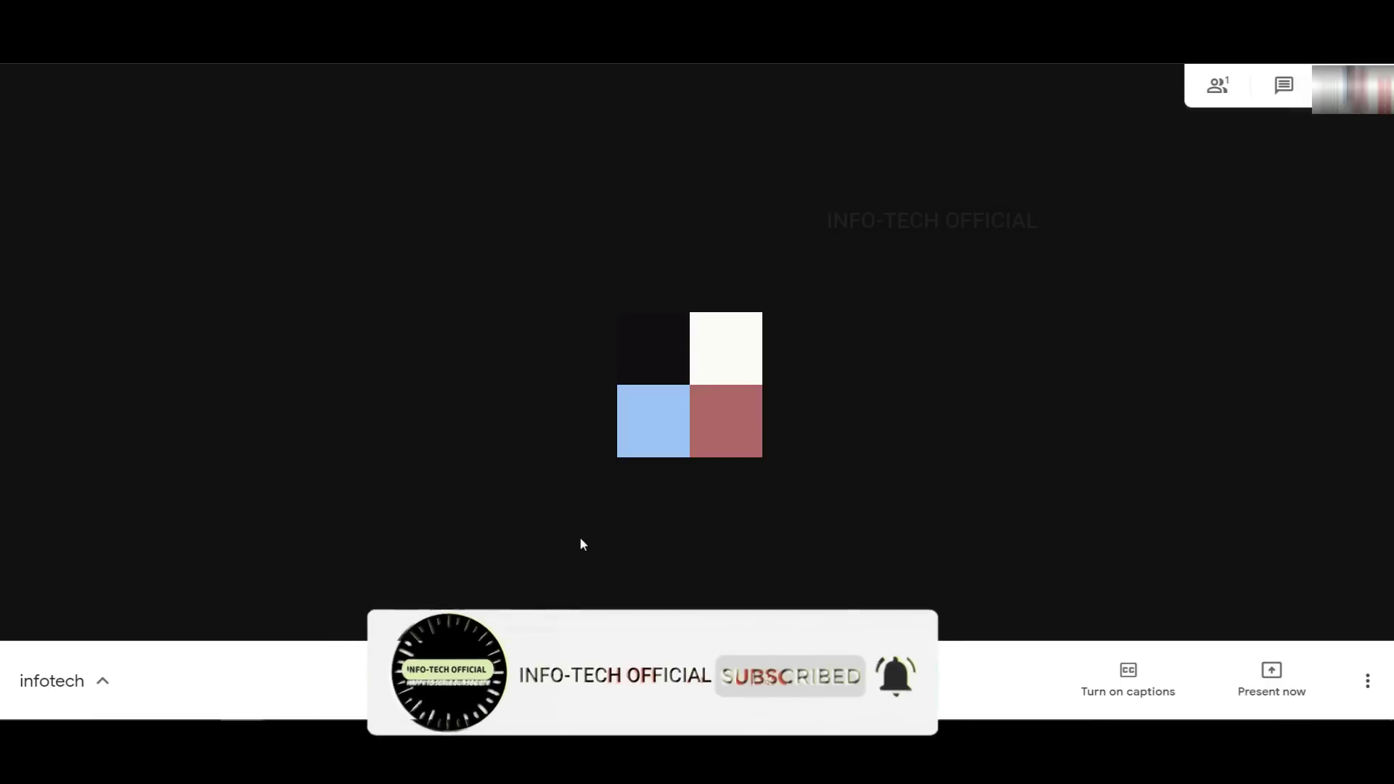
{"action": "left_click", "coordinate": [1368, 680]}
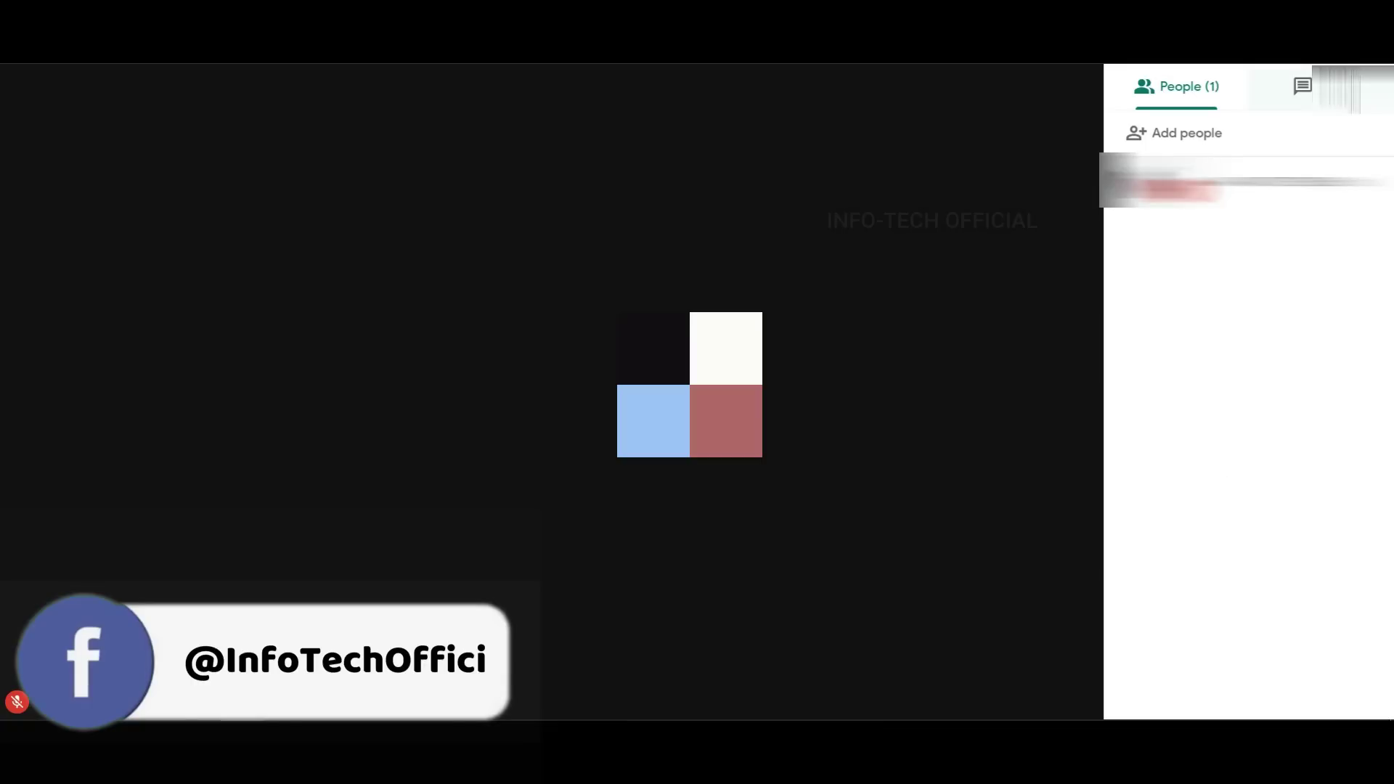
Send 'Hi' to everyone in the meeting chat and close the chat panel.
{"action": "left_click", "coordinate": [1302, 86]}
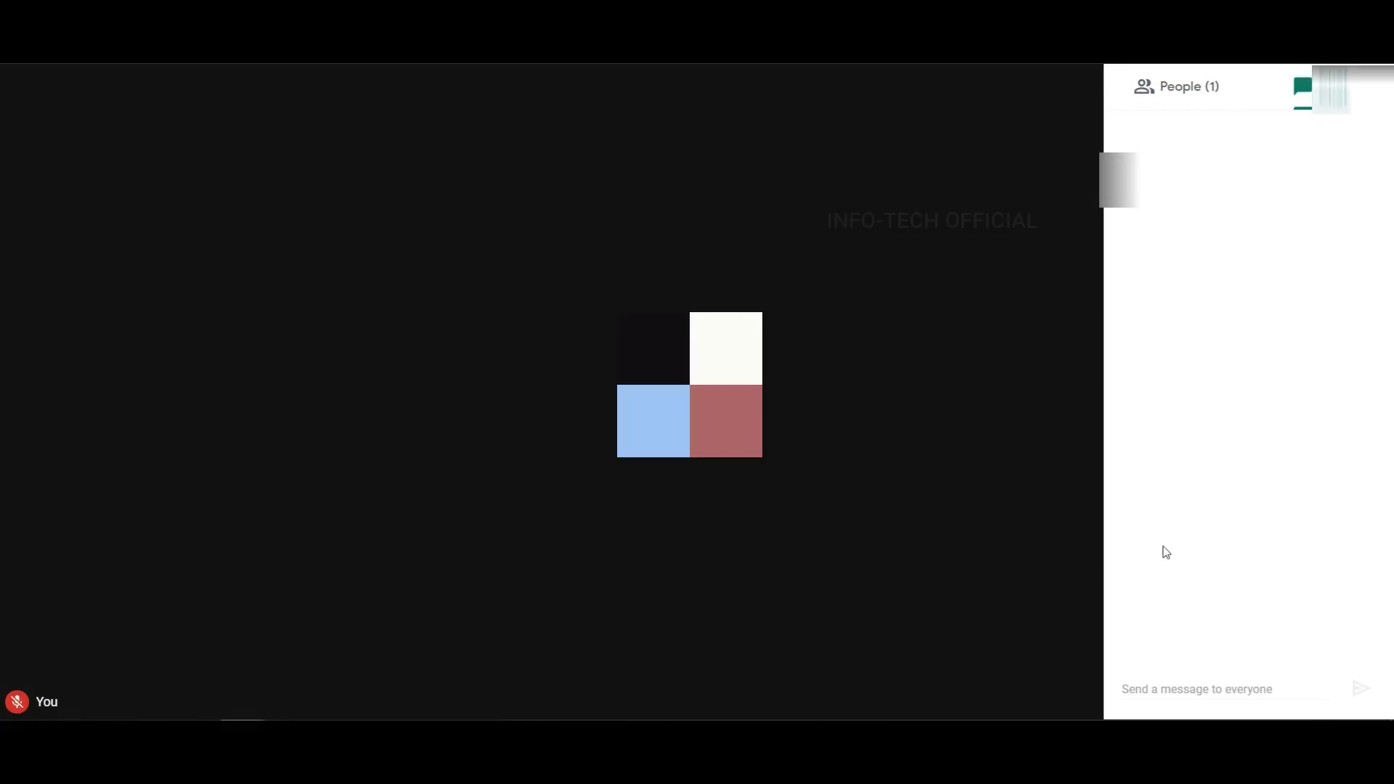
{"action": "left_click", "coordinate": [1147, 688]}
{"action": "type", "text": "Hi"}
{"action": "key", "text": "Return"}
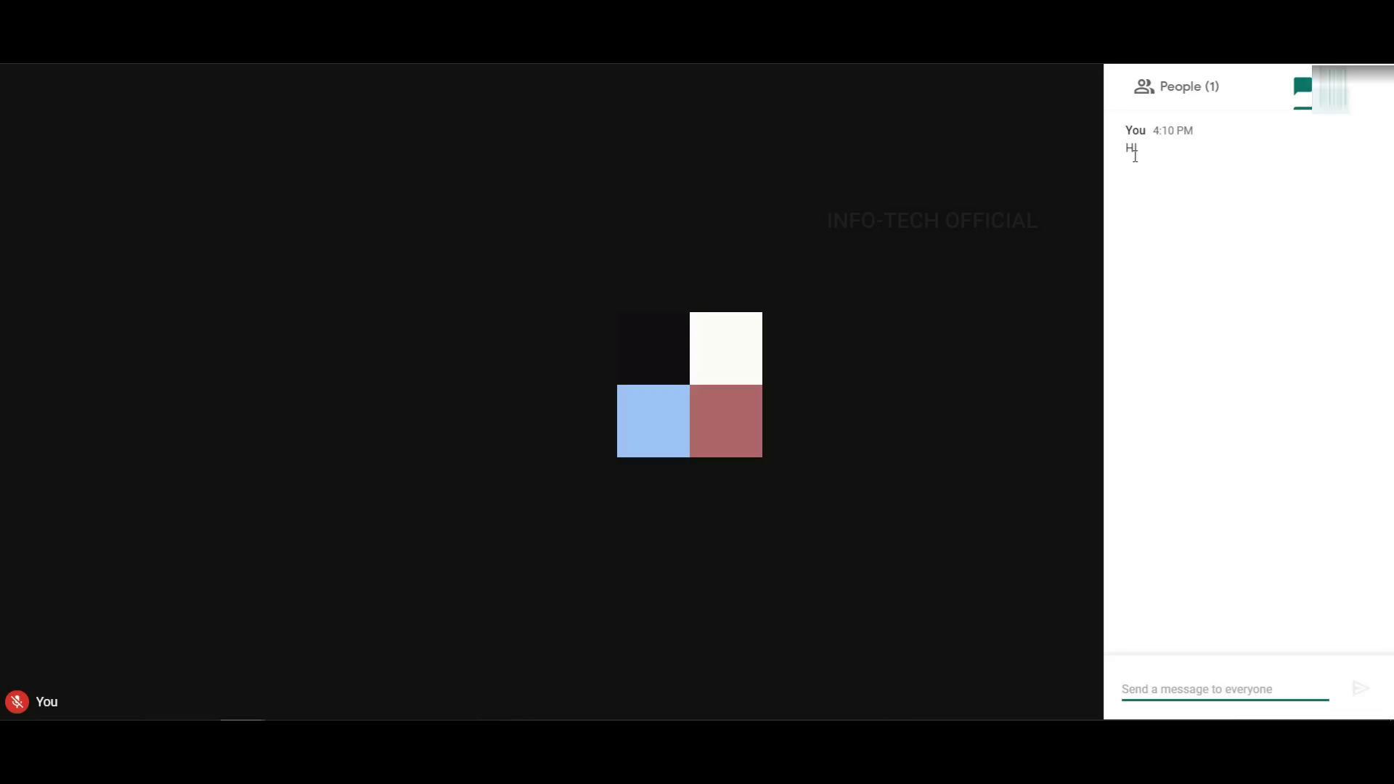
{"action": "left_click", "coordinate": [994, 607]}
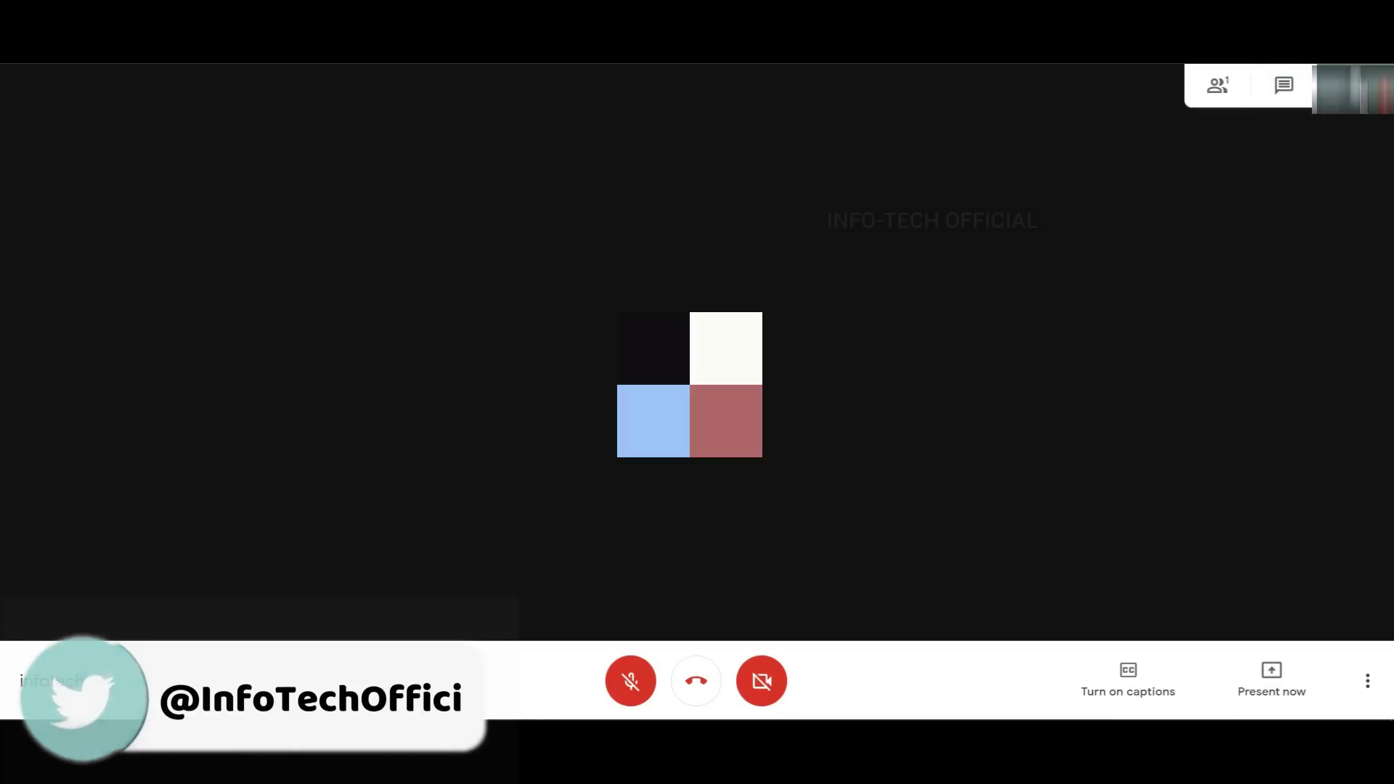
{"action": "left_click", "coordinate": [1367, 680]}
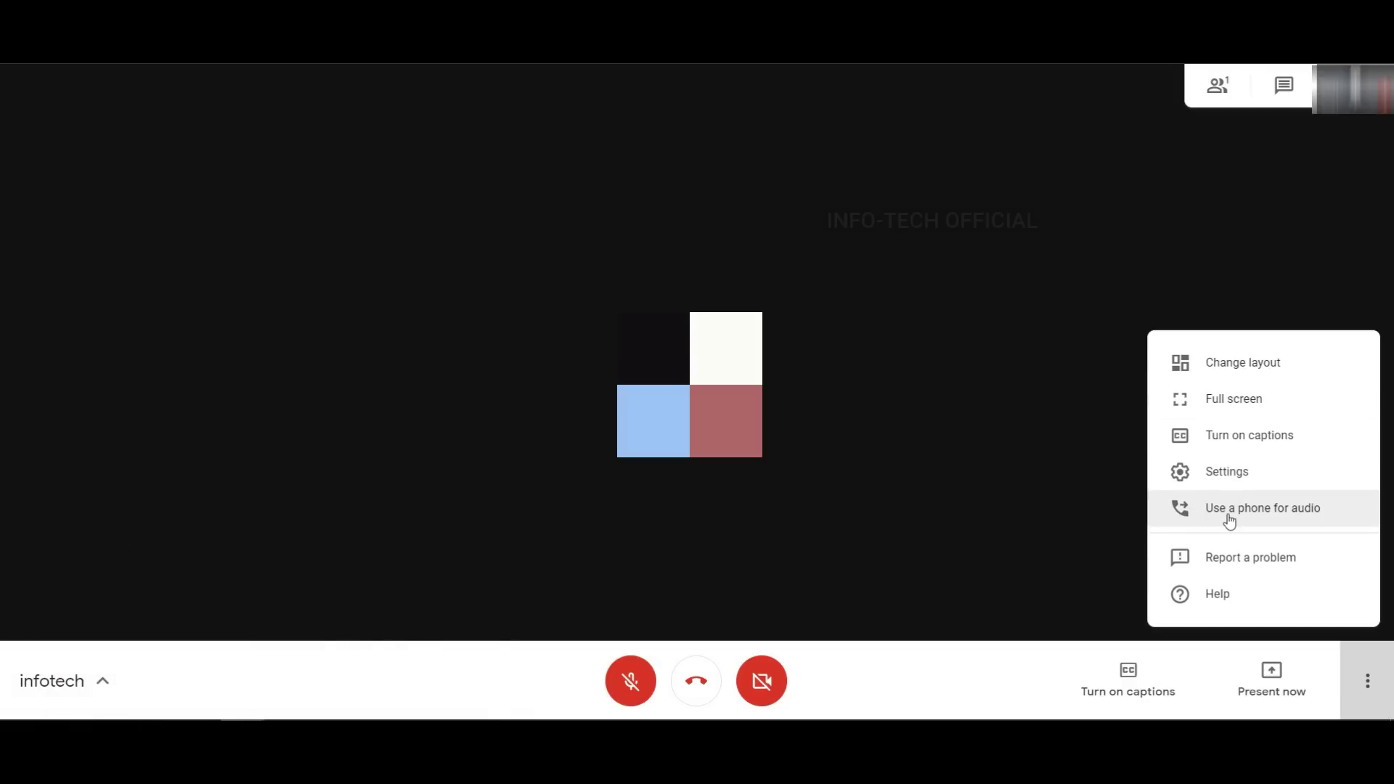
{"action": "left_click", "coordinate": [876, 554]}
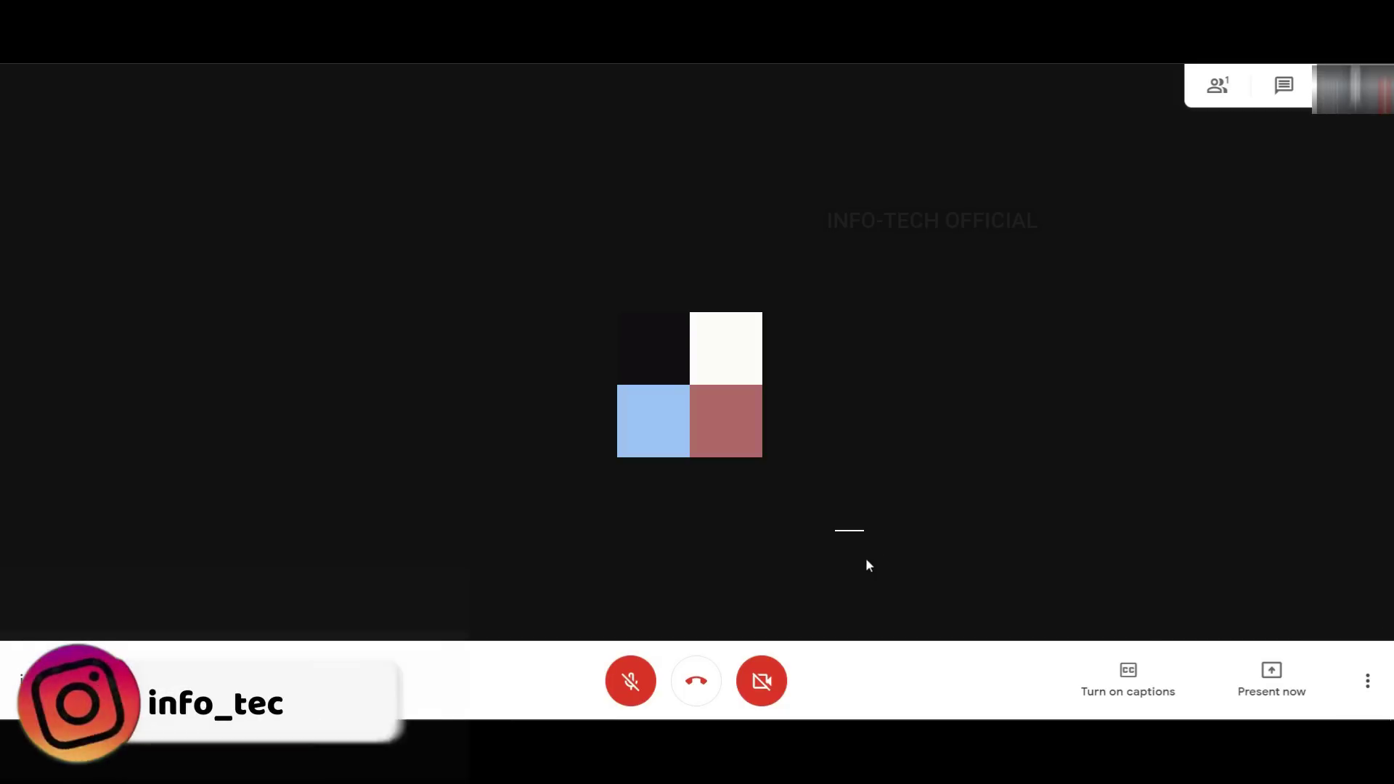